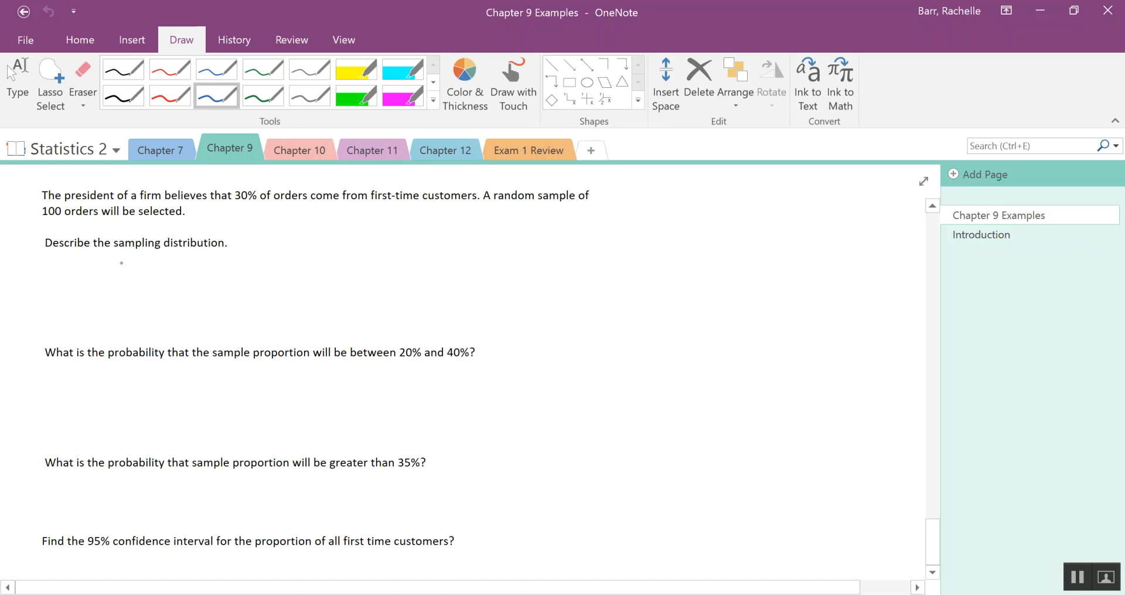
Handwrite the normality checks .3(100) = 30 and .7(100) = 70 with check marks under "Describe the sampling distribution".
mouse_move(128, 255)
mouse_down()
mouse_move(141, 262)
mouse_move(129, 270)
mouse_move(175, 265)
mouse_up()
mouse_move(190, 253)
mouse_down()
mouse_move(225, 270)
mouse_move(258, 254)
mouse_move(284, 258)
mouse_move(273, 267)
mouse_up()
mouse_move(296, 252)
mouse_down()
mouse_move(301, 262)
mouse_move(333, 243)
mouse_up()
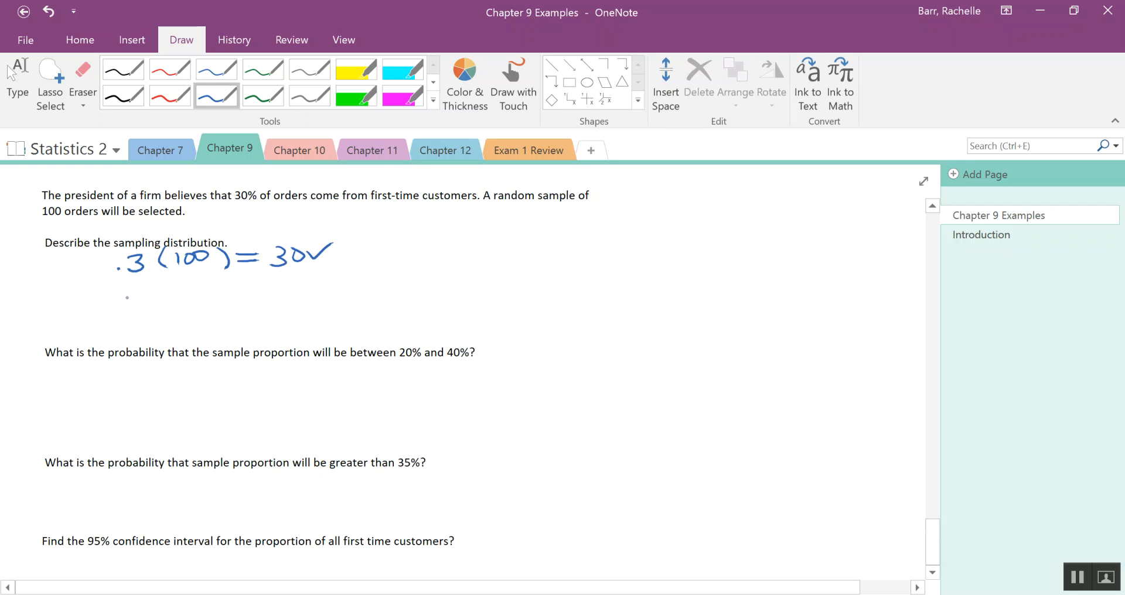
mouse_move(129, 282)
mouse_down()
mouse_move(143, 300)
mouse_move(159, 282)
mouse_move(169, 298)
mouse_move(260, 275)
mouse_up()
mouse_move(242, 287)
mouse_down()
mouse_move(283, 291)
mouse_move(300, 274)
mouse_move(342, 267)
mouse_up()
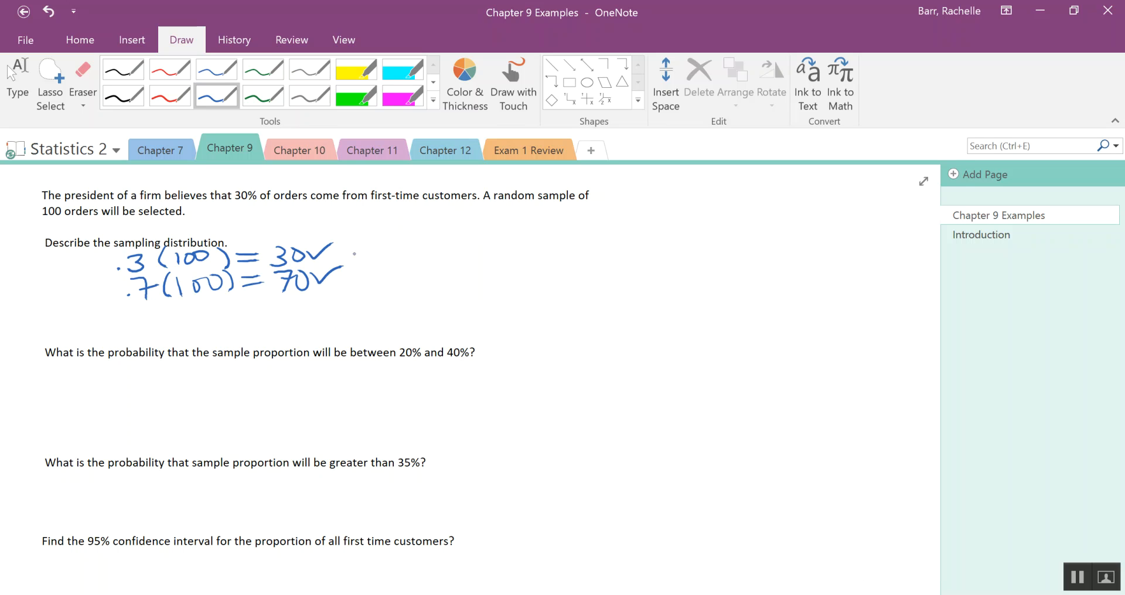
Handwrite "Shape: Normal" below the checks and the mean μ = p = .30 beside them.
mouse_move(145, 318)
mouse_down()
mouse_move(128, 337)
mouse_move(202, 341)
mouse_up()
mouse_move(203, 316)
mouse_down()
mouse_move(206, 329)
mouse_move(237, 329)
mouse_move(253, 307)
mouse_up()
mouse_move(256, 322)
mouse_down()
mouse_move(281, 318)
mouse_move(307, 293)
mouse_move(322, 317)
mouse_move(410, 328)
mouse_move(358, 328)
mouse_up()
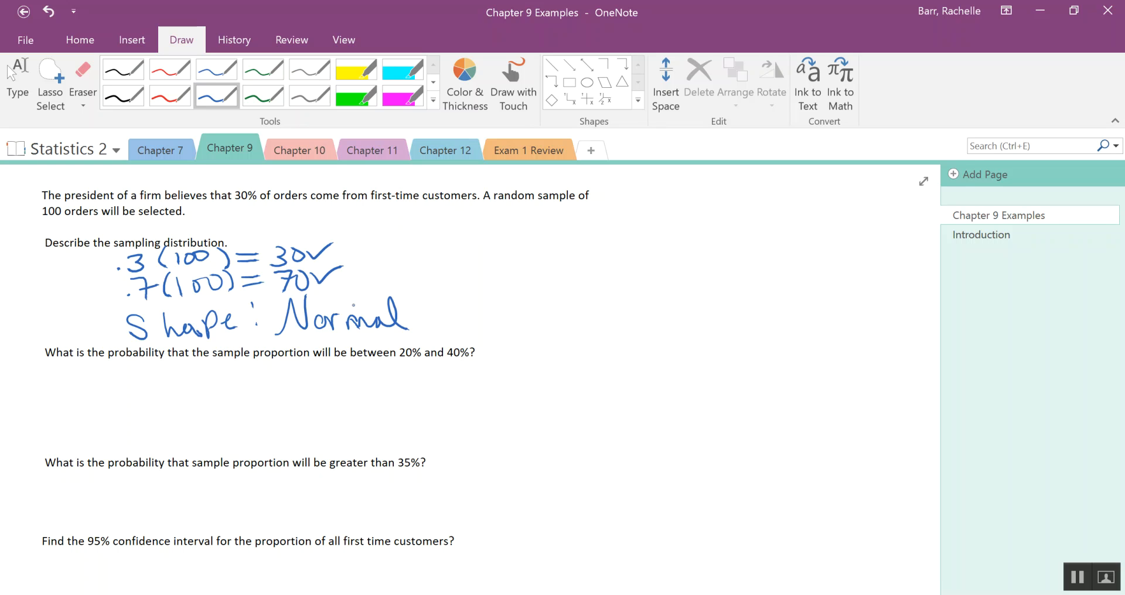
mouse_move(450, 256)
mouse_down()
mouse_move(488, 264)
mouse_move(546, 253)
mouse_move(540, 269)
mouse_move(586, 252)
mouse_up()
drag(568, 263, 649, 241)
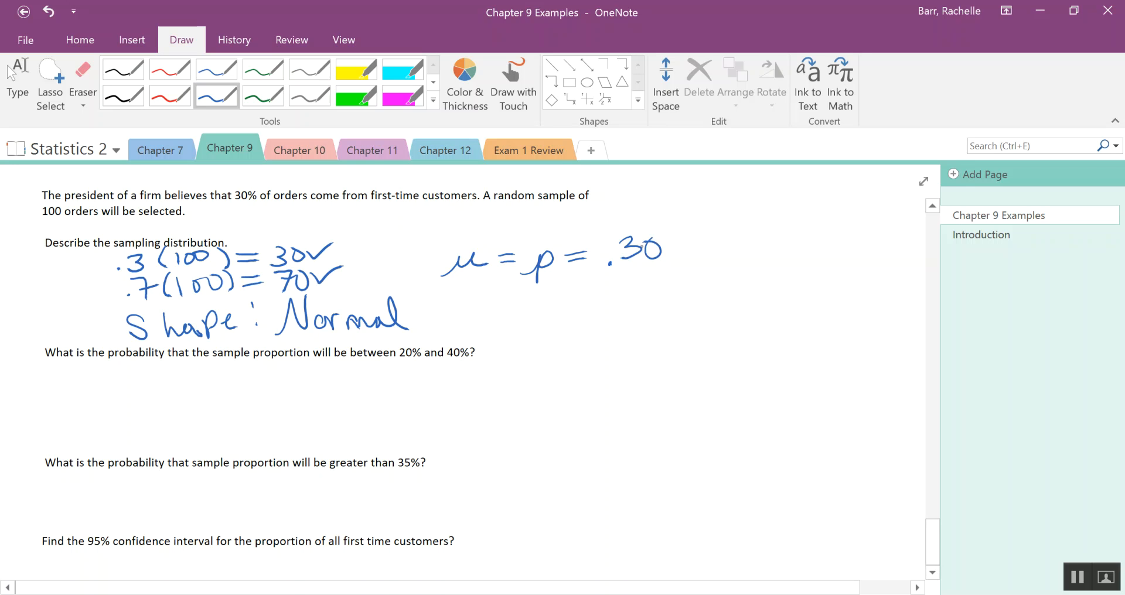
Handwrite the standard deviation σ = √(pq/n) = √((.3)(.7)/100) = .045826 below the mean.
mouse_move(468, 310)
mouse_down()
mouse_move(515, 308)
mouse_move(548, 338)
mouse_move(590, 288)
mouse_move(556, 321)
mouse_move(563, 309)
mouse_move(603, 317)
mouse_move(593, 337)
mouse_move(625, 321)
mouse_move(644, 288)
mouse_move(694, 286)
mouse_move(652, 320)
mouse_move(672, 306)
mouse_move(662, 320)
mouse_move(720, 316)
mouse_move(730, 302)
mouse_up()
drag(732, 288, 739, 316)
drag(687, 289, 753, 292)
mouse_move(651, 330)
mouse_down()
mouse_move(734, 321)
mouse_move(670, 346)
mouse_move(701, 341)
mouse_up()
drag(761, 316, 780, 314)
drag(759, 320, 783, 318)
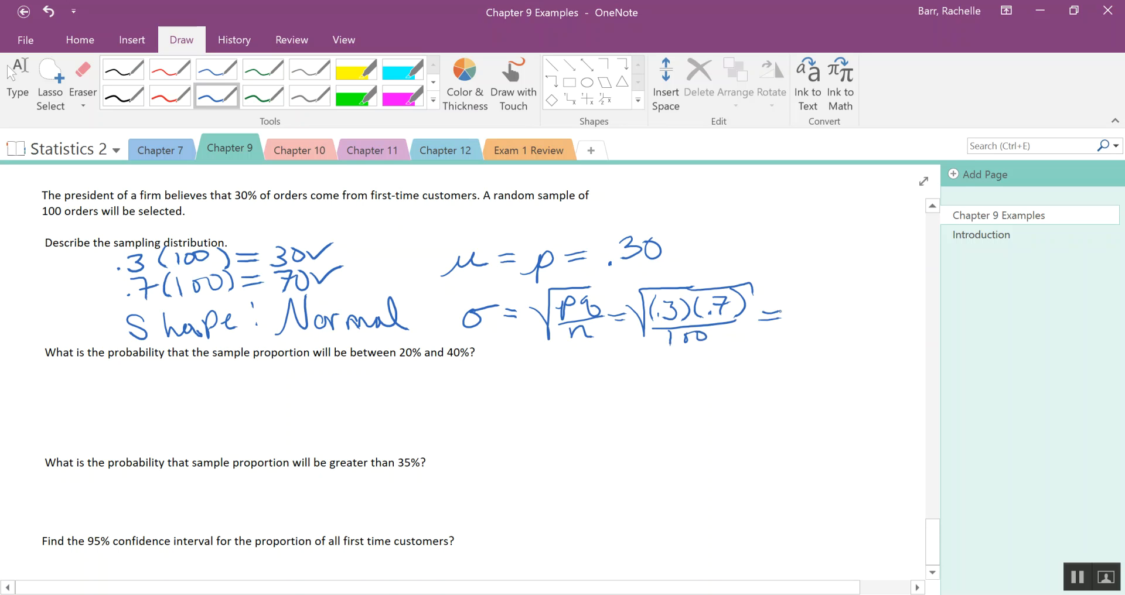
drag(792, 325, 812, 310)
mouse_move(825, 304)
mouse_down()
mouse_move(819, 318)
mouse_move(832, 318)
mouse_up()
mouse_move(828, 304)
mouse_down()
mouse_move(830, 335)
mouse_move(861, 311)
mouse_move(888, 323)
mouse_up()
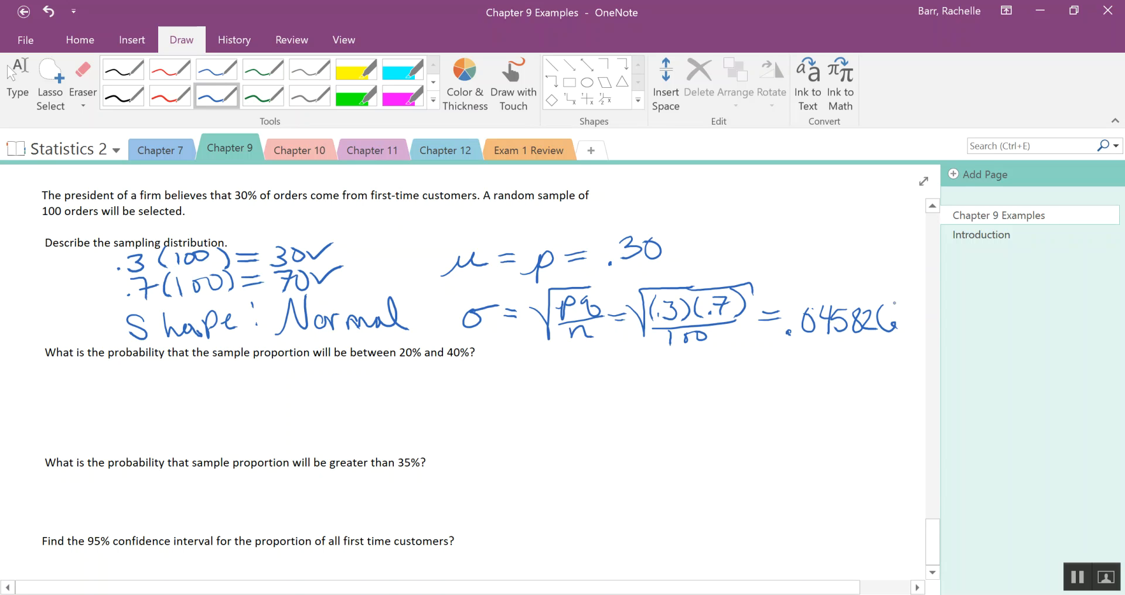
Sketch a normal curve under the 20% to 40% question with vertical lines labelled .2, .3 and .4.
drag(209, 433, 406, 420)
mouse_move(232, 423)
mouse_down()
mouse_move(310, 357)
mouse_move(390, 405)
mouse_move(432, 410)
mouse_up()
drag(328, 356, 346, 448)
mouse_move(289, 371)
mouse_down()
mouse_move(295, 432)
mouse_move(308, 444)
mouse_up()
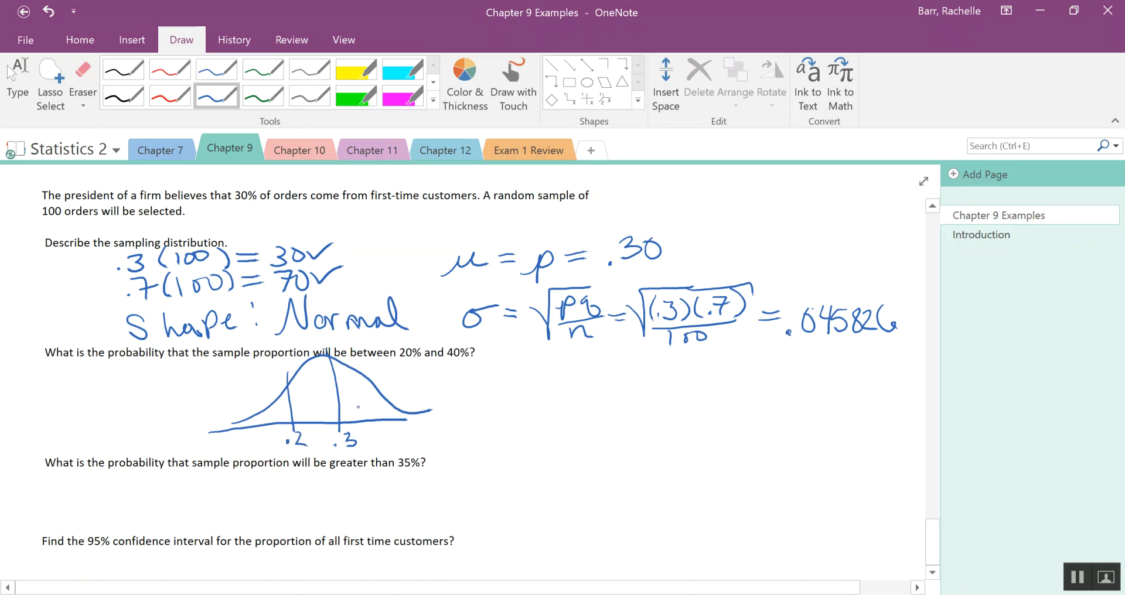
drag(383, 376, 402, 444)
click(385, 441)
click(18, 82)
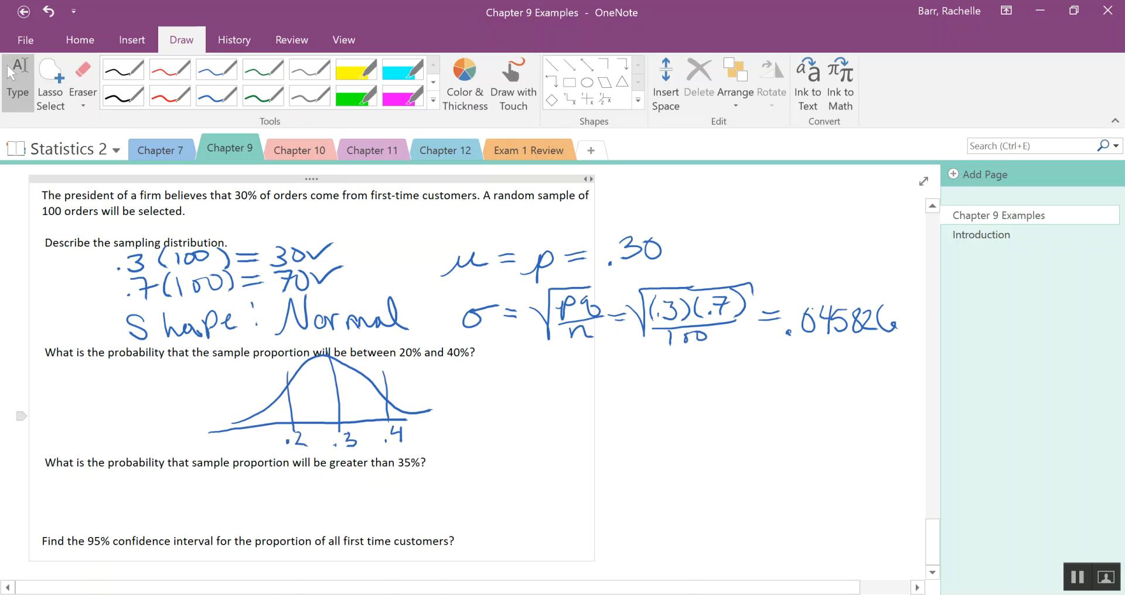
Switch to Minitab and start a View Probability probability distribution plot.
click(656, 594)
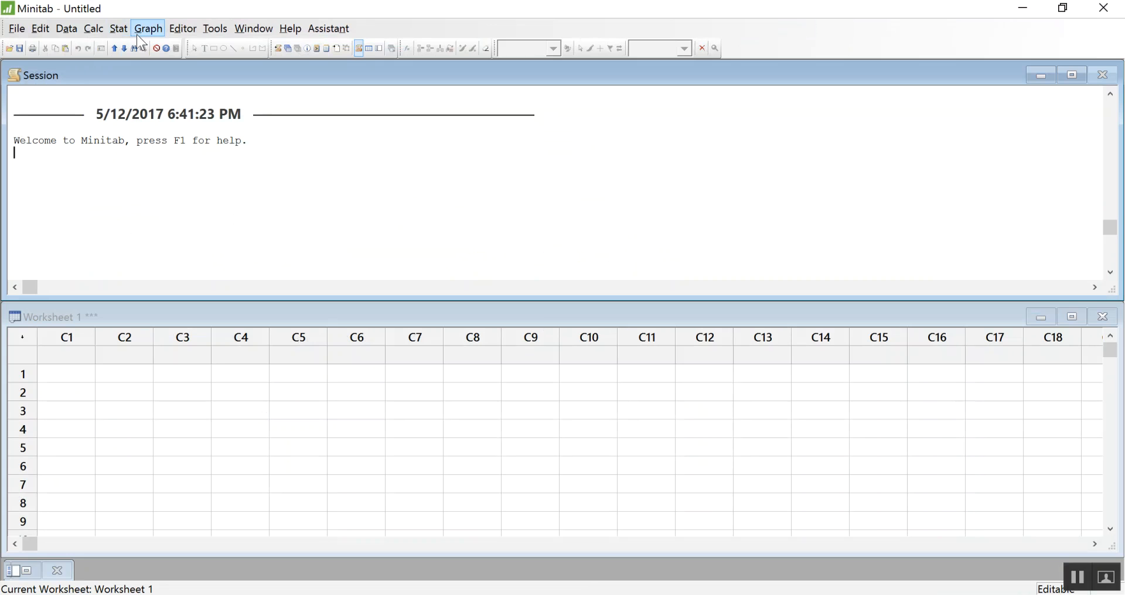
click(152, 34)
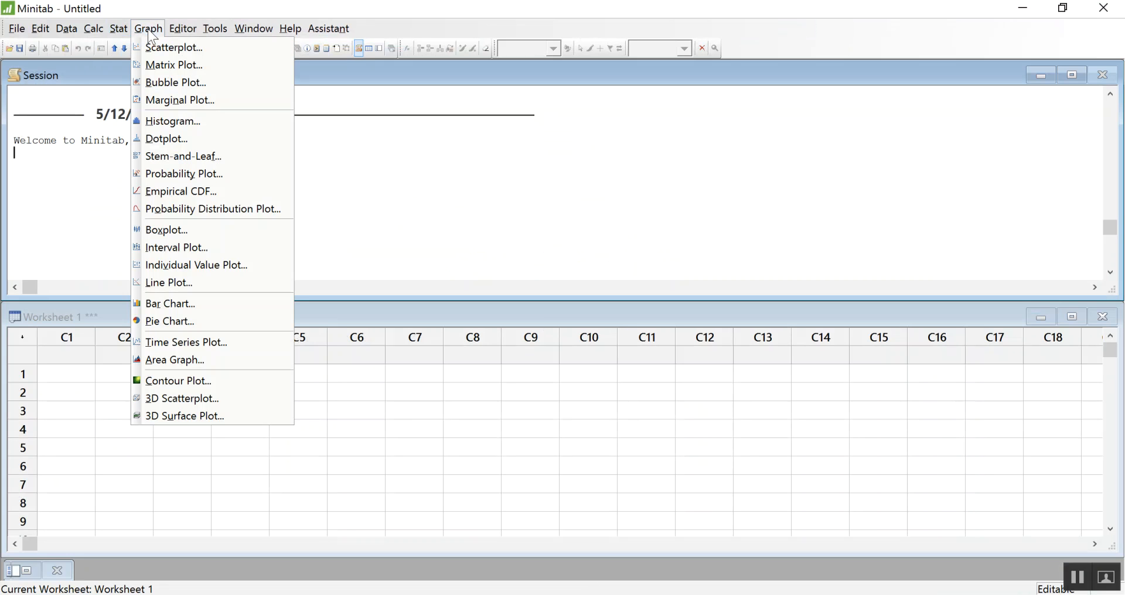
click(210, 215)
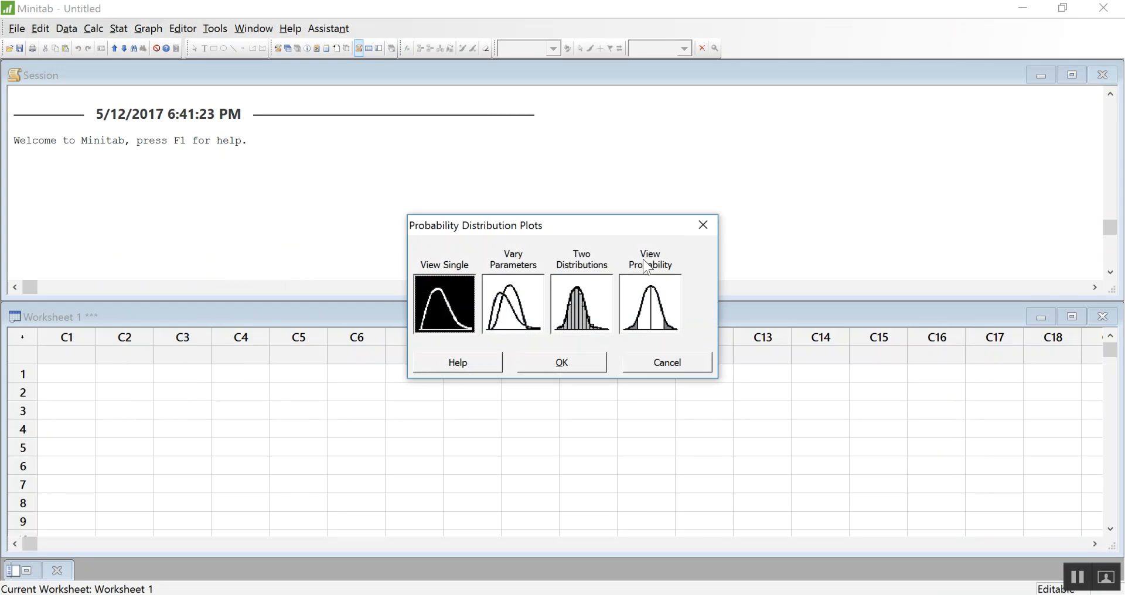
click(654, 314)
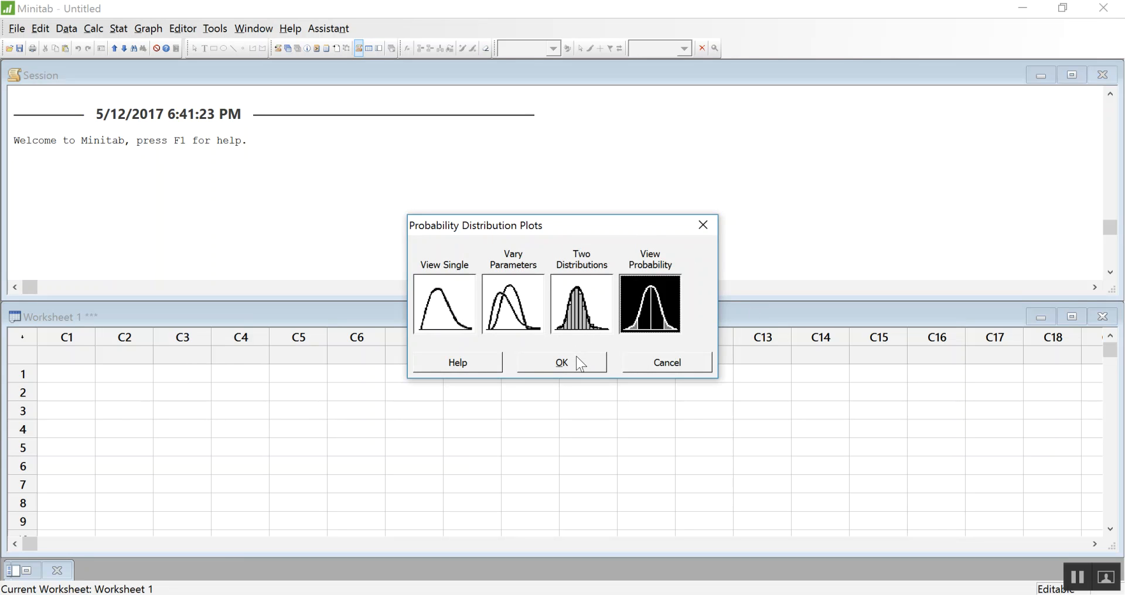
click(587, 368)
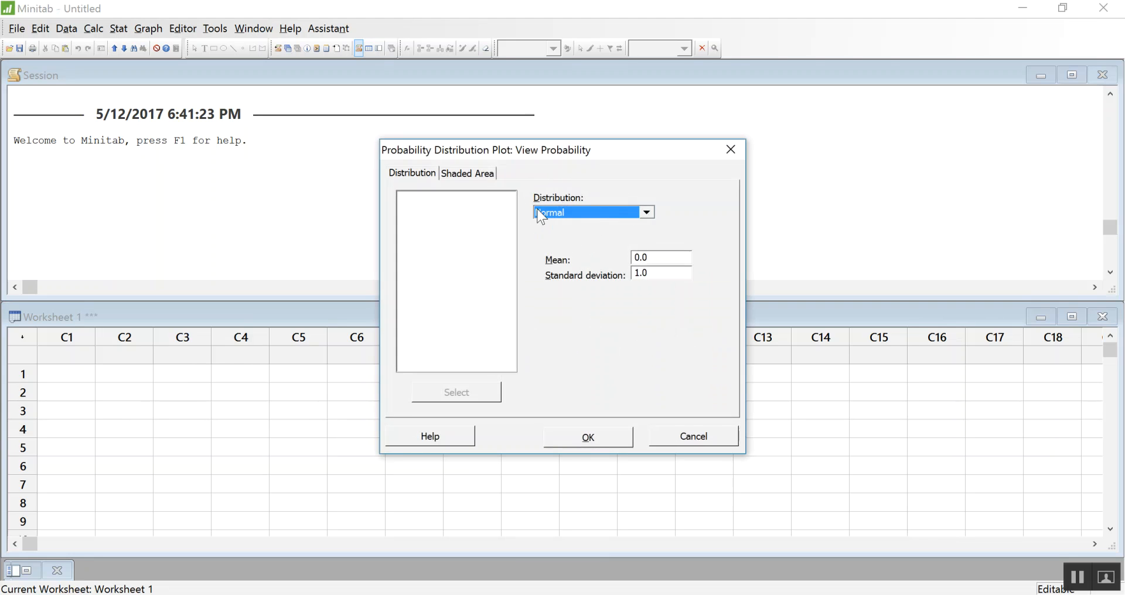
Set the normal distribution's mean to .30 and standard deviation to .045826.
key(Tab)
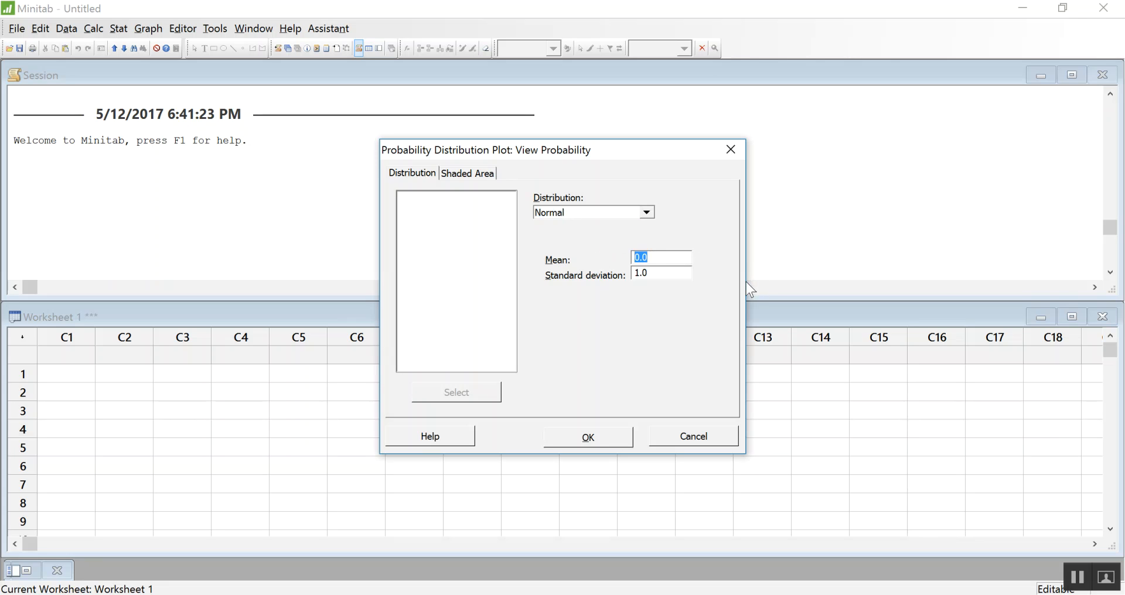
key(Tab)
text(.)
text(.)
text(04)
text(5826)
drag(648, 256, 634, 257)
text(.30)
Define the shaded area by X value as the middle between .20 and .40, and create the plot.
click(472, 173)
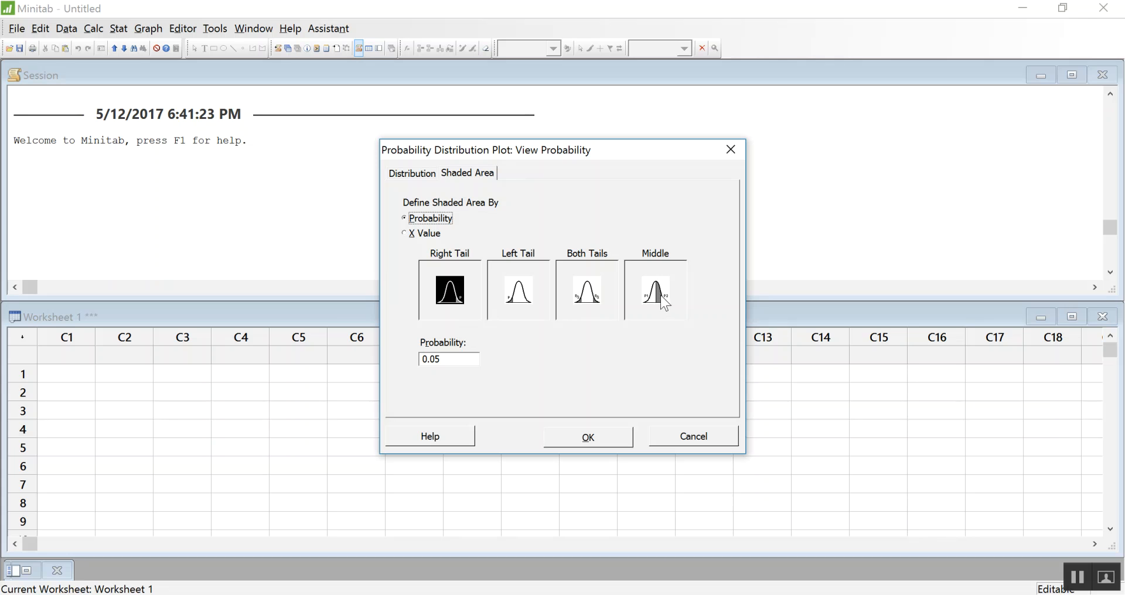
click(414, 234)
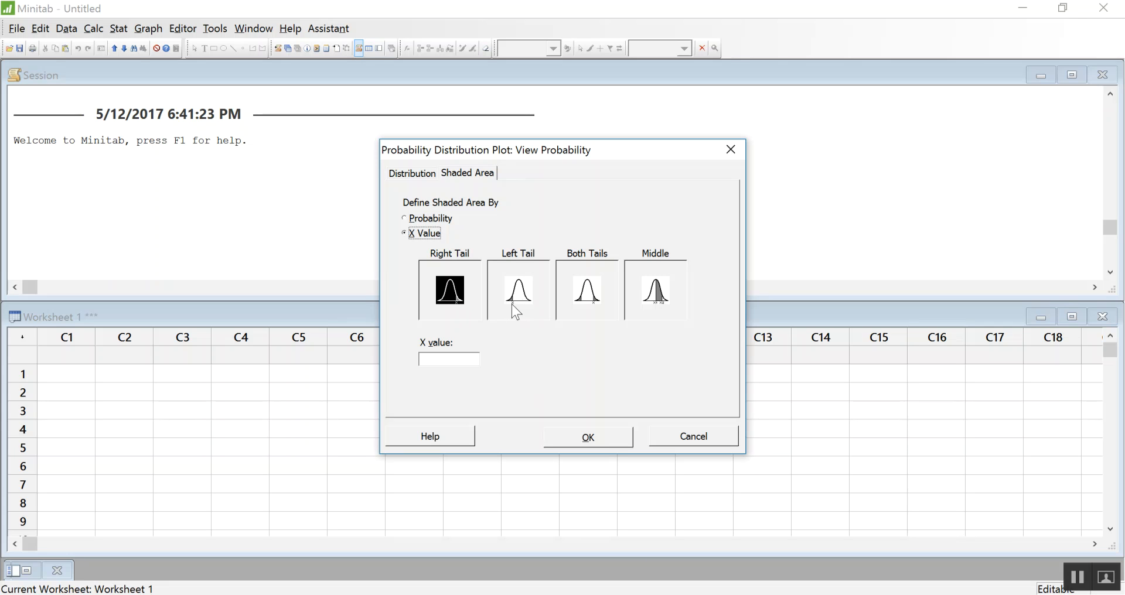
click(660, 300)
click(472, 359)
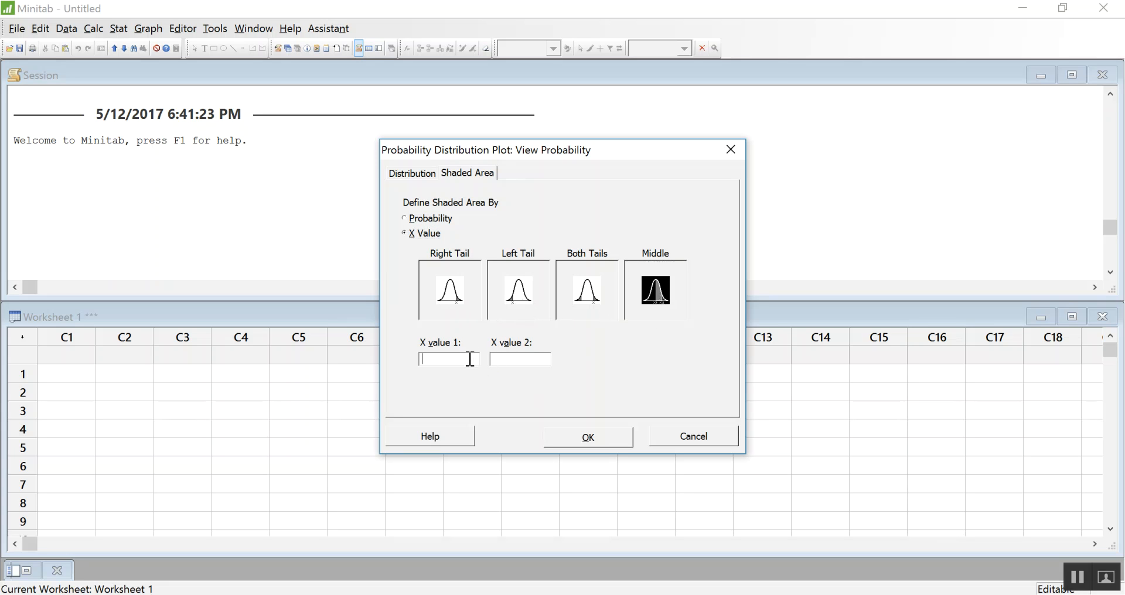
text(.20)
click(609, 438)
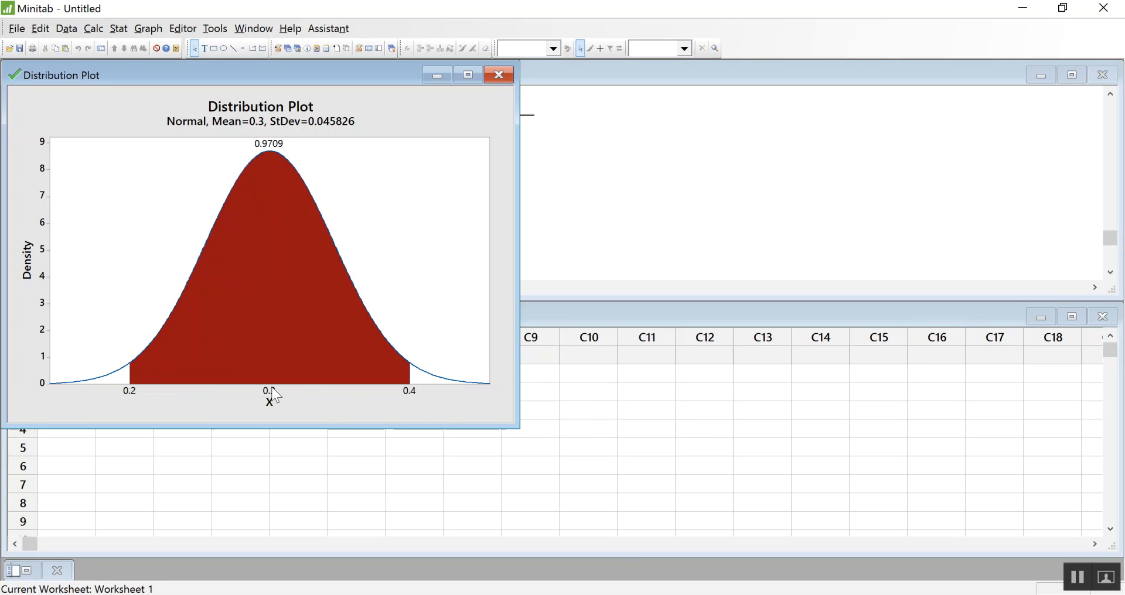
Move the plot's probability label away from the curve's peak to its left side and return to OneNote.
click(273, 147)
drag(270, 147, 235, 159)
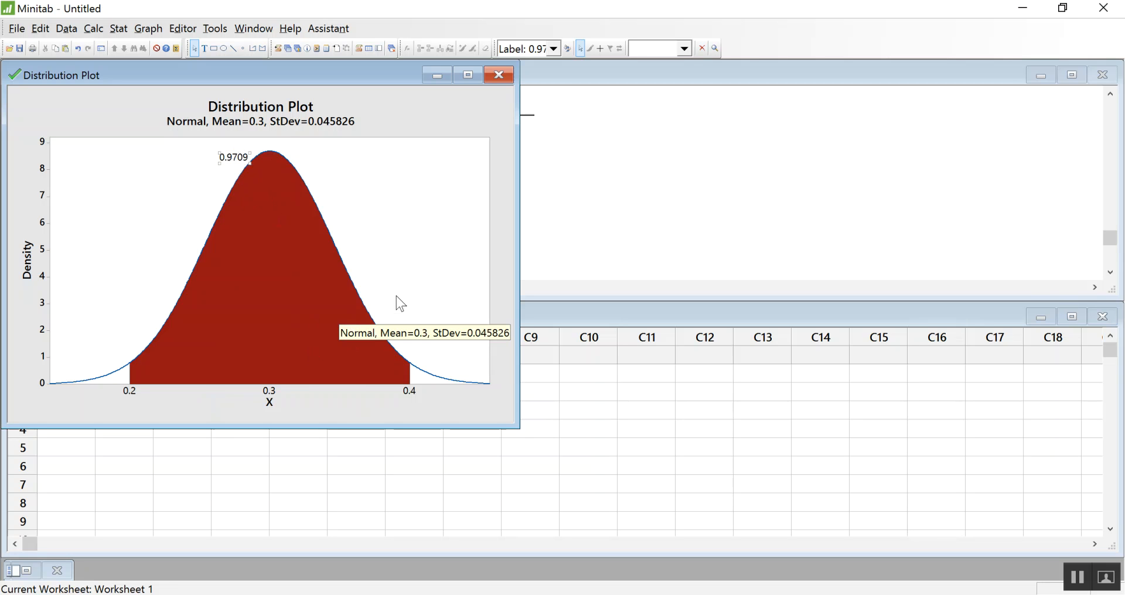
click(386, 594)
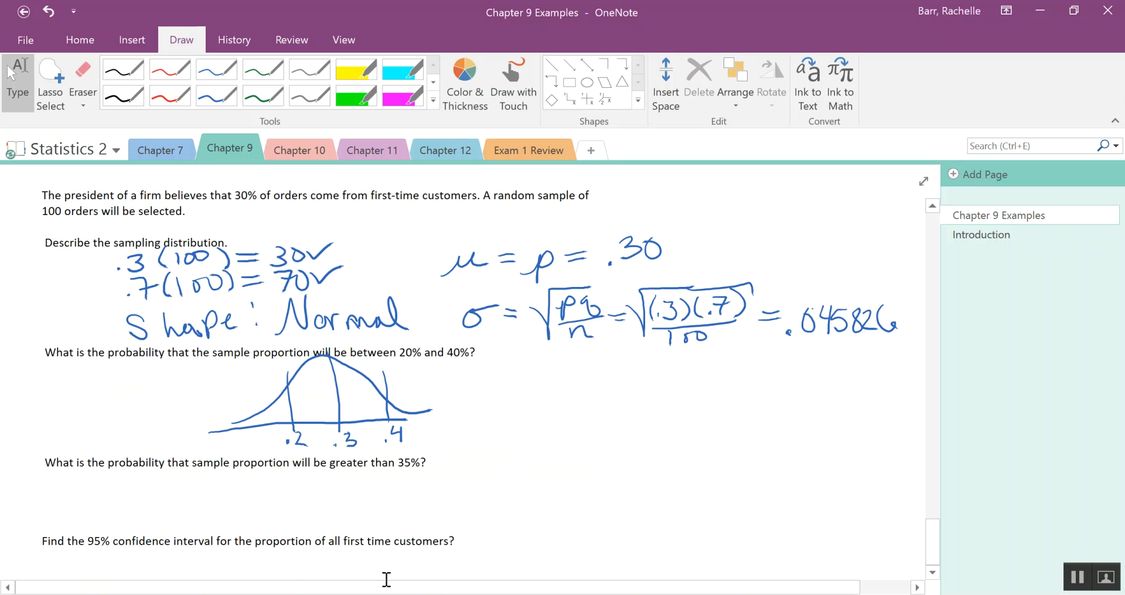
Handwrite P(.2 ≤ p̂ ≤ .4) = .9709 beside the sketched normal curve.
mouse_move(500, 381)
mouse_down()
mouse_move(502, 425)
mouse_move(525, 388)
mouse_move(490, 402)
mouse_up()
drag(544, 379, 547, 423)
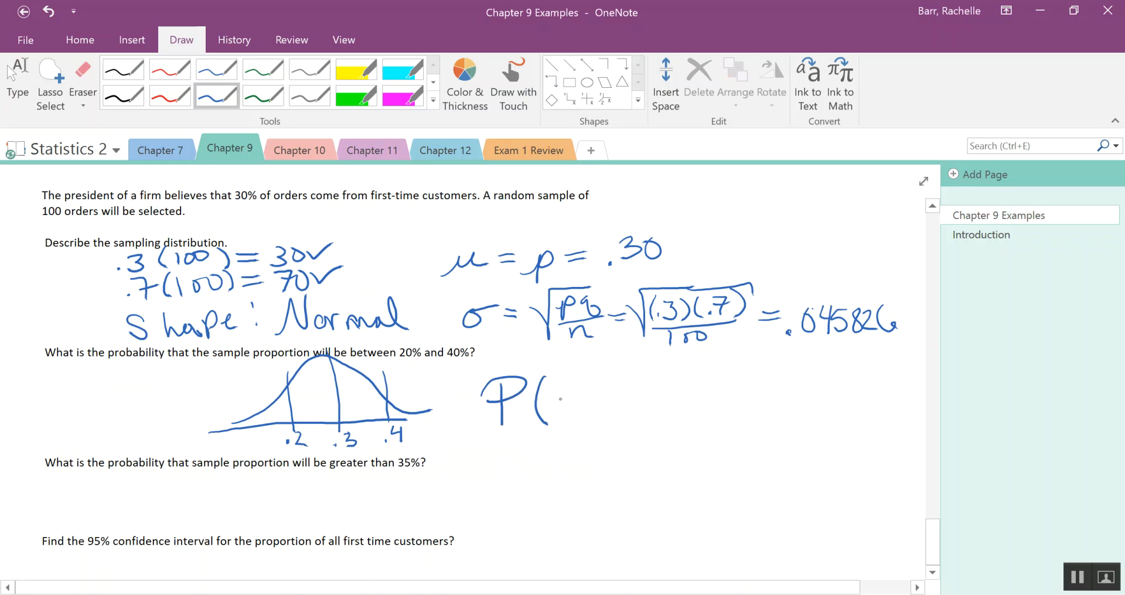
mouse_move(566, 392)
mouse_down()
mouse_move(589, 417)
mouse_move(601, 402)
mouse_move(622, 408)
mouse_up()
mouse_move(597, 417)
mouse_down()
mouse_move(622, 415)
mouse_move(644, 432)
mouse_up()
mouse_move(643, 386)
mouse_down()
mouse_move(644, 413)
mouse_move(657, 384)
mouse_move(695, 410)
mouse_move(731, 389)
mouse_up()
mouse_move(725, 368)
mouse_down()
mouse_move(729, 411)
mouse_move(774, 390)
mouse_up()
drag(784, 405, 781, 415)
mouse_move(807, 372)
mouse_down()
mouse_move(802, 411)
mouse_move(831, 375)
mouse_move(825, 407)
mouse_move(834, 390)
mouse_up()
mouse_move(848, 379)
mouse_down()
mouse_move(845, 407)
mouse_move(851, 380)
mouse_up()
drag(877, 378, 876, 411)
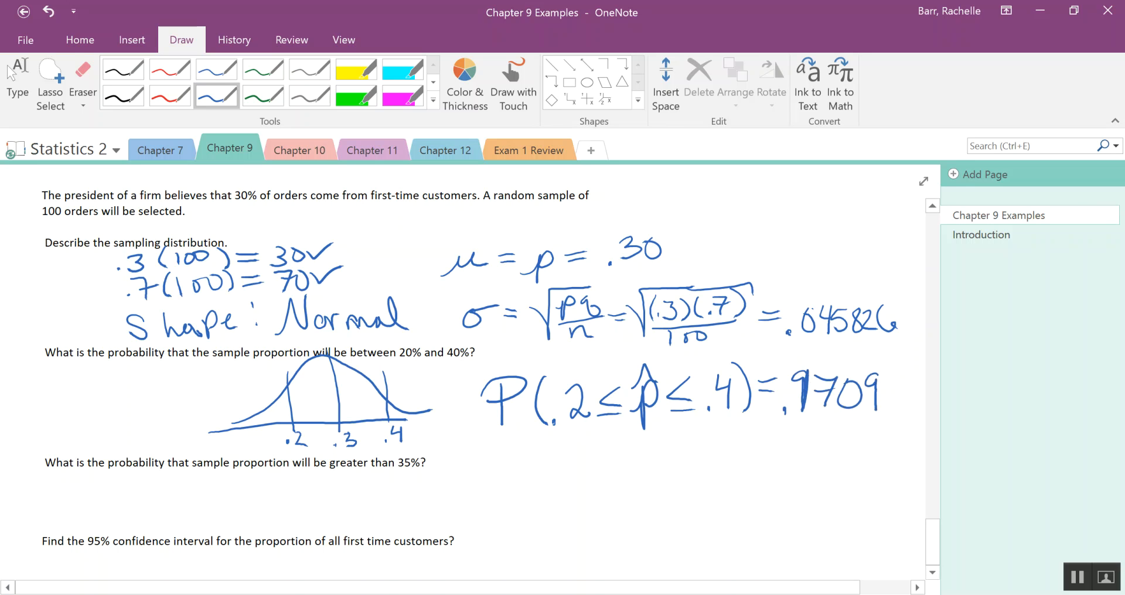
Handwrite the expression P(p̂ ≥ .35) = under the question about a proportion greater than 35%.
drag(351, 484, 353, 520)
mouse_move(323, 496)
mouse_down()
mouse_move(333, 484)
mouse_move(355, 501)
mouse_up()
mouse_move(424, 476)
mouse_down()
mouse_move(424, 510)
mouse_move(451, 519)
mouse_move(463, 482)
mouse_move(452, 501)
mouse_move(555, 507)
mouse_up()
mouse_move(584, 472)
mouse_down()
mouse_move(567, 506)
mouse_move(610, 503)
mouse_move(643, 478)
mouse_up()
drag(624, 487, 634, 487)
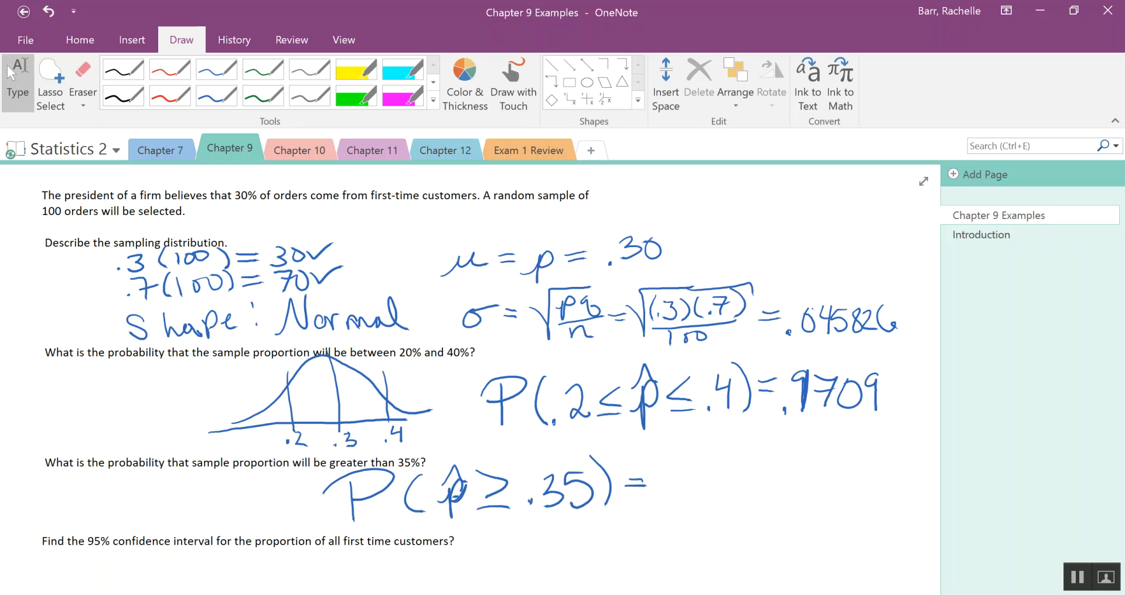
Switch to Minitab and start another View Probability distribution plot.
click(504, 593)
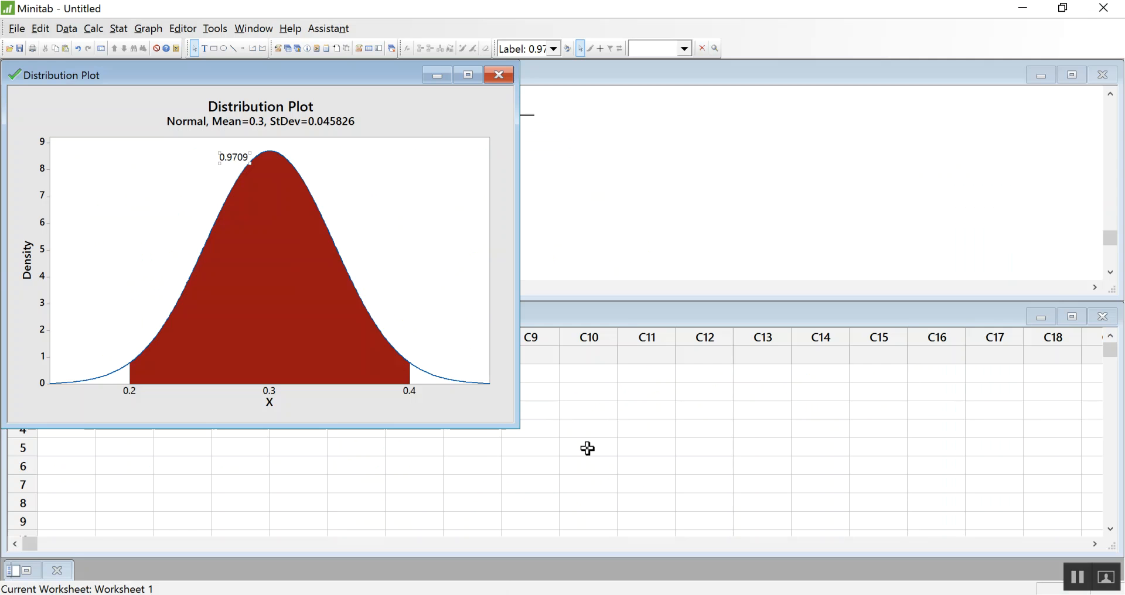
click(149, 29)
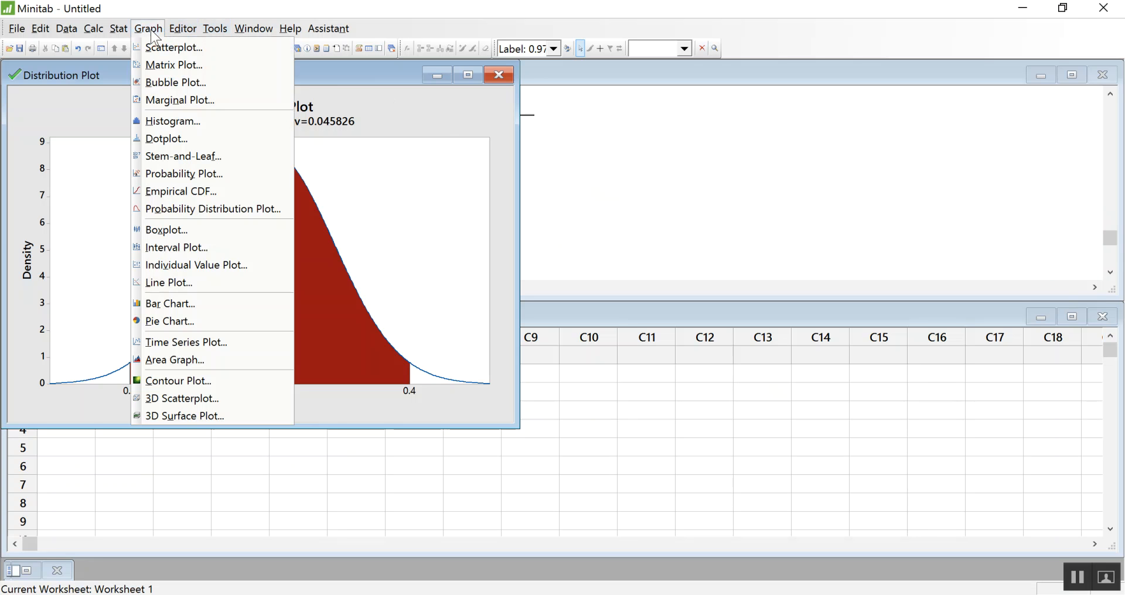
click(204, 218)
click(648, 316)
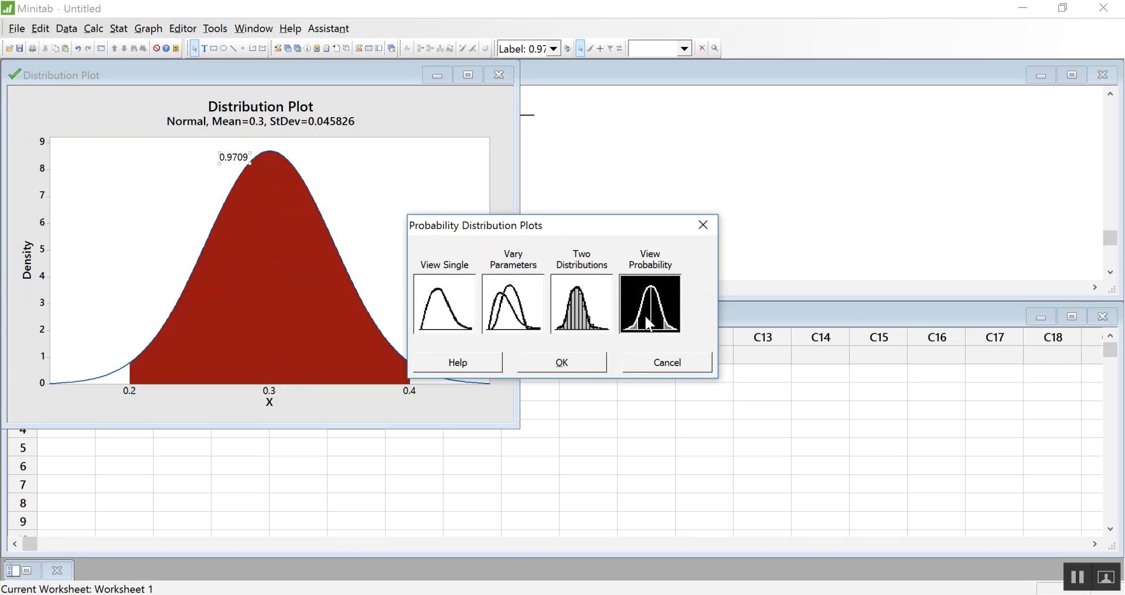
click(602, 364)
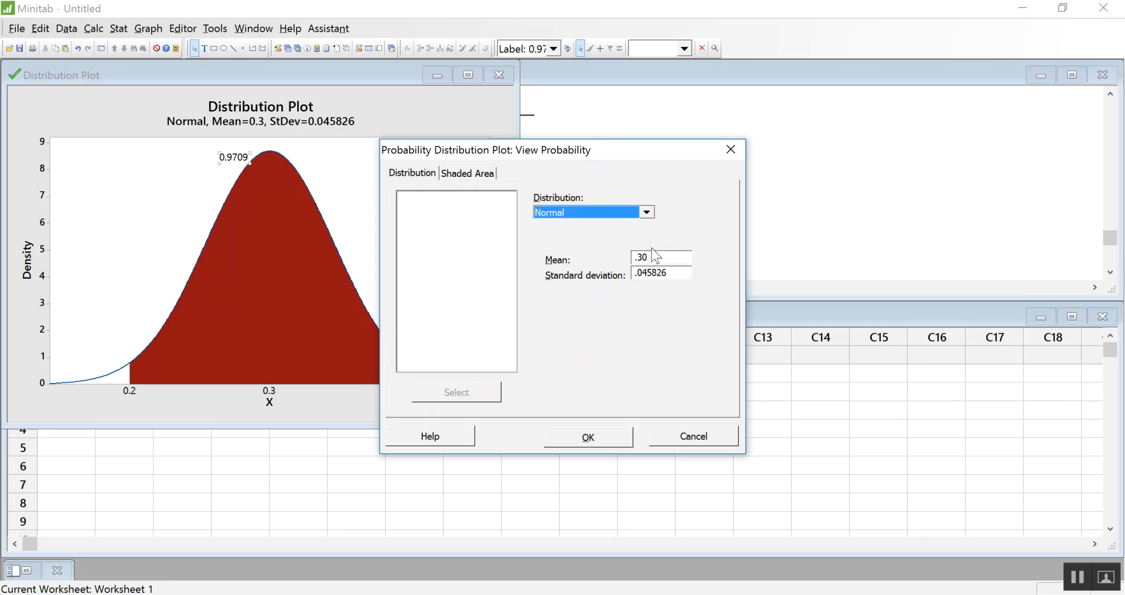
Shade the right tail at an X value of .35 and create the plot.
click(460, 174)
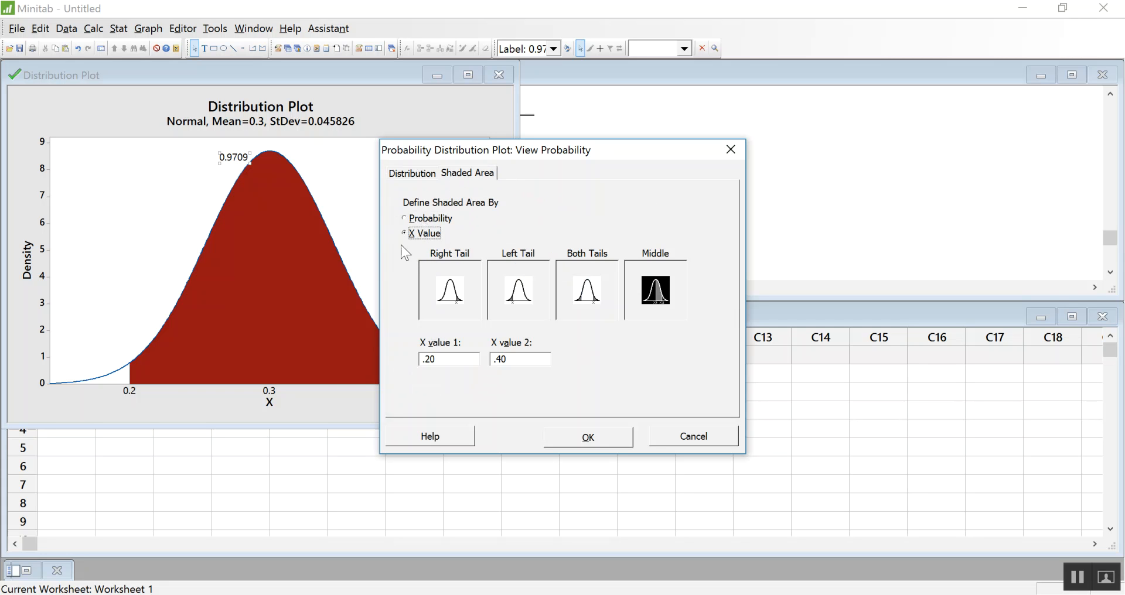
click(463, 299)
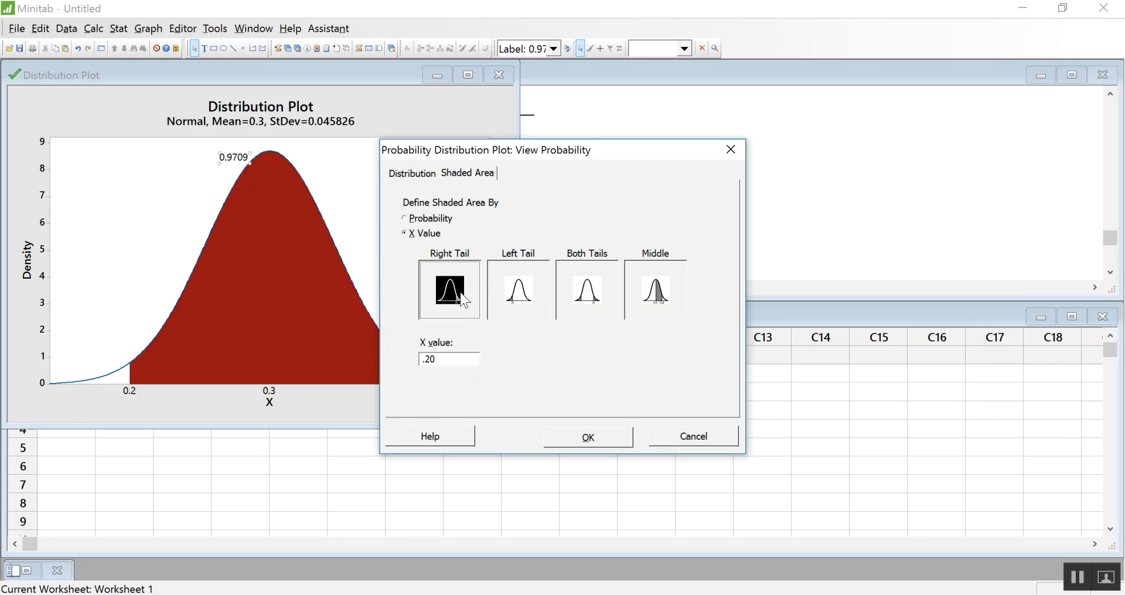
click(452, 362)
key(BackSpace)
text(35)
click(605, 444)
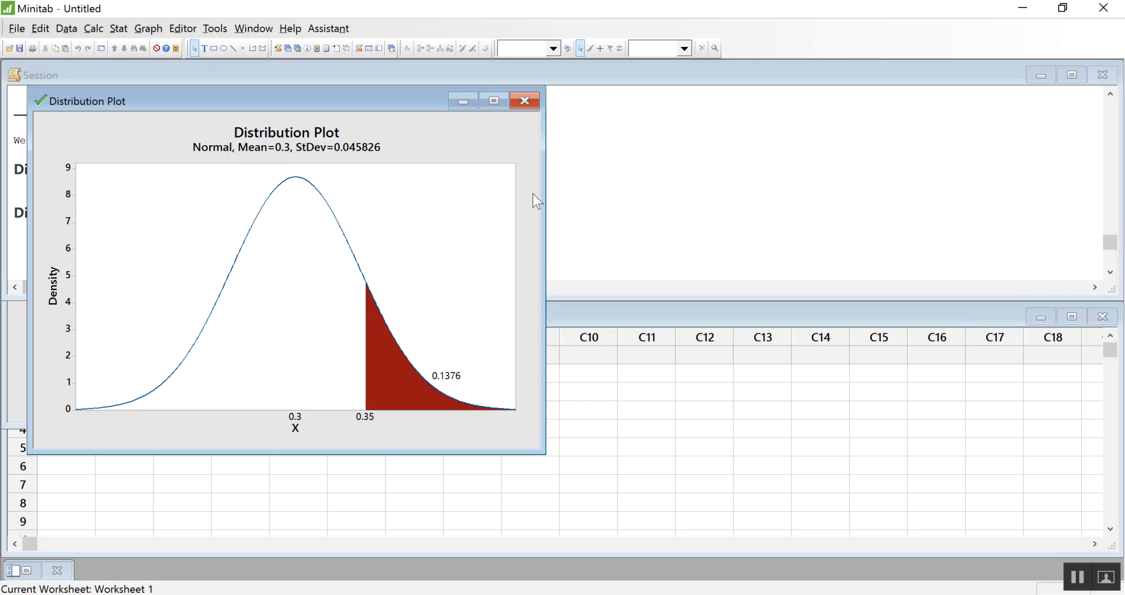
Switch back to OneNote and handwrite .1376 as the result of P(p̂ ≥ .35).
click(485, 594)
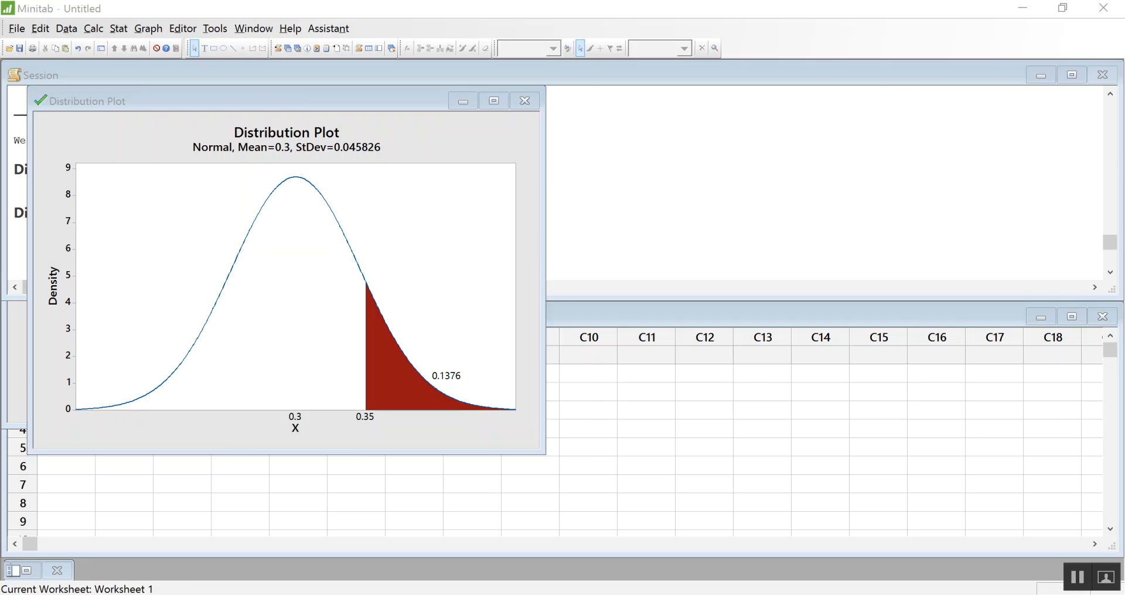
click(669, 497)
mouse_move(702, 453)
mouse_down()
mouse_move(707, 491)
mouse_move(687, 498)
mouse_move(679, 490)
mouse_move(740, 486)
mouse_up()
mouse_move(763, 446)
mouse_down()
mouse_move(759, 482)
mouse_move(765, 462)
mouse_up()
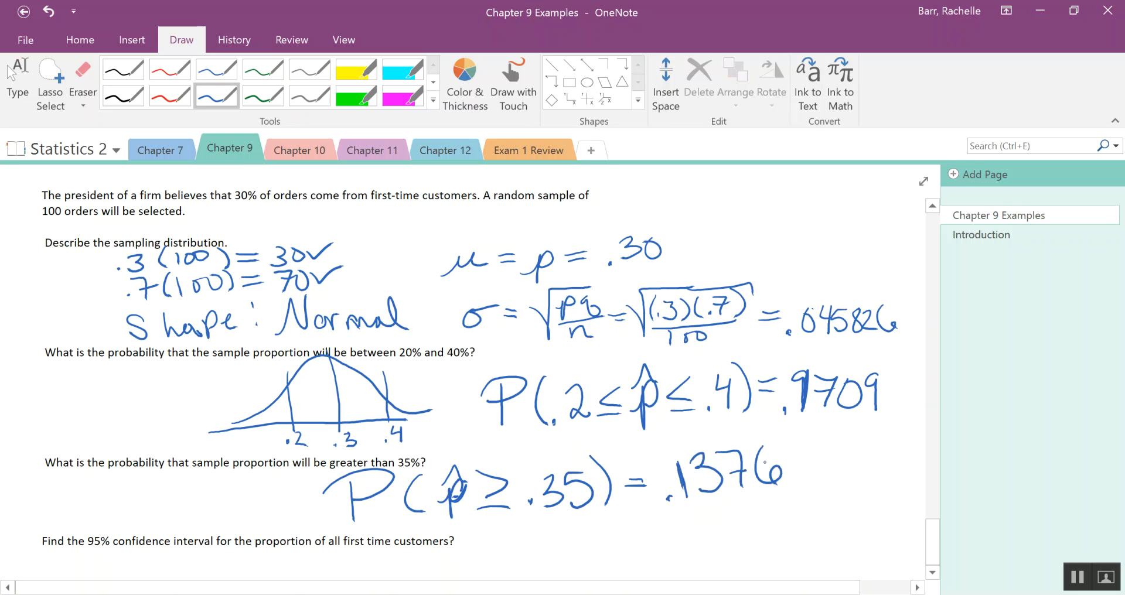
key(Escape)
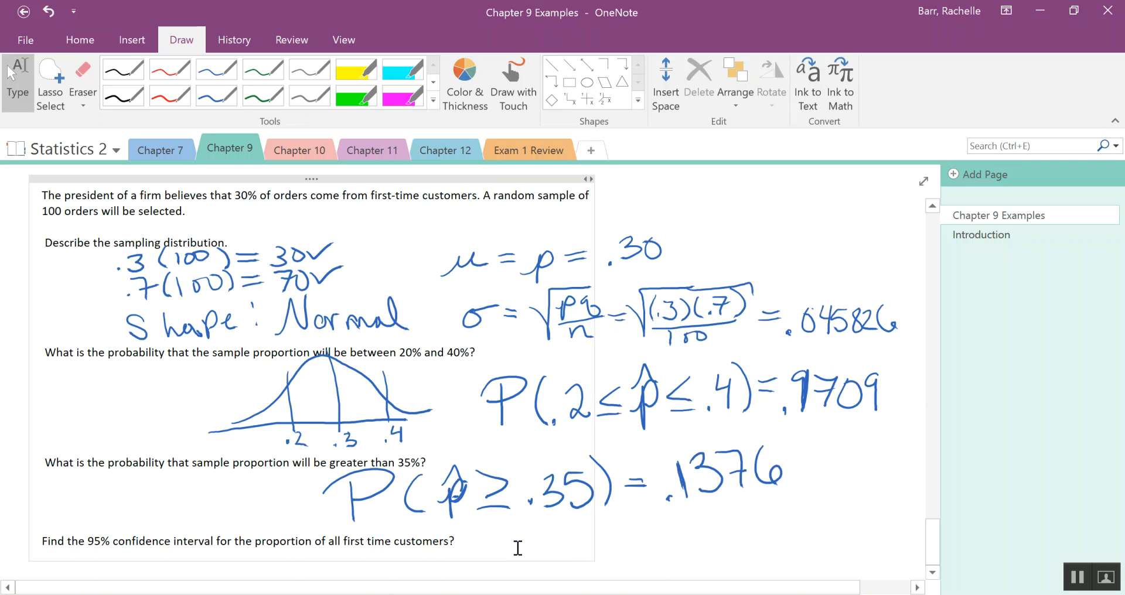
Handwrite the interval formula p̂ ± ME = p̂ ± z* SD under the 95% confidence interval question.
scroll(515, 548, down, 3)
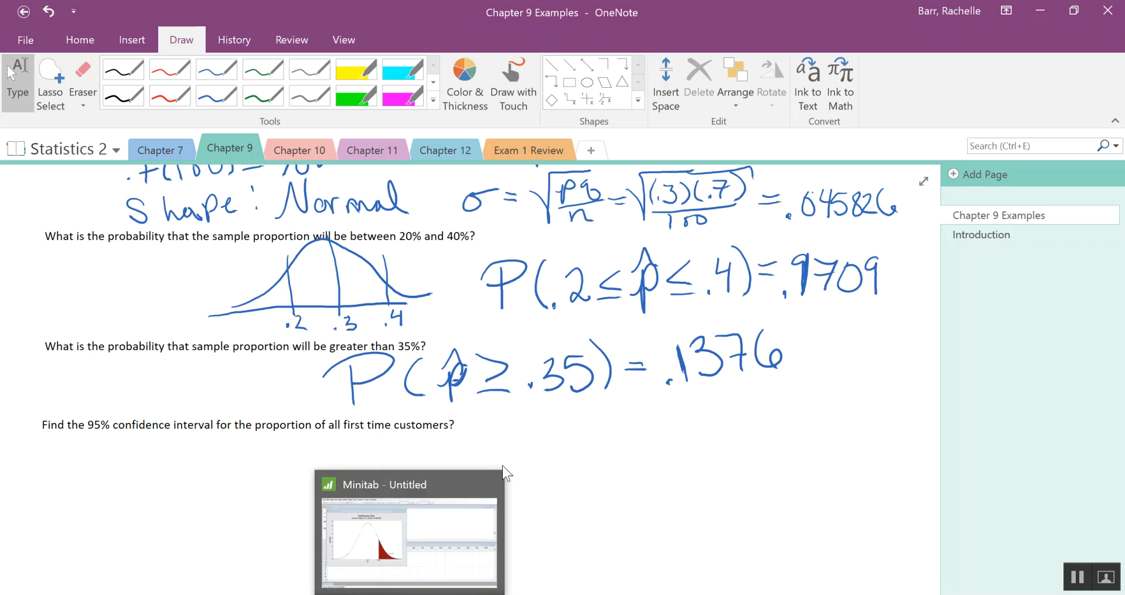
mouse_move(257, 504)
mouse_down()
mouse_move(275, 505)
mouse_move(273, 489)
mouse_move(297, 461)
mouse_up()
drag(325, 443, 347, 483)
mouse_move(368, 489)
mouse_down()
mouse_move(380, 451)
mouse_move(405, 485)
mouse_up()
mouse_move(413, 452)
mouse_down()
mouse_move(429, 446)
mouse_move(413, 487)
mouse_up()
drag(416, 466, 436, 464)
drag(420, 488, 437, 484)
drag(463, 471, 477, 467)
mouse_move(510, 464)
mouse_down()
mouse_move(520, 497)
mouse_move(541, 446)
mouse_move(579, 479)
mouse_up()
mouse_move(566, 488)
mouse_down()
mouse_move(618, 468)
mouse_move(641, 431)
mouse_move(665, 454)
mouse_move(658, 472)
mouse_up()
drag(694, 440, 693, 470)
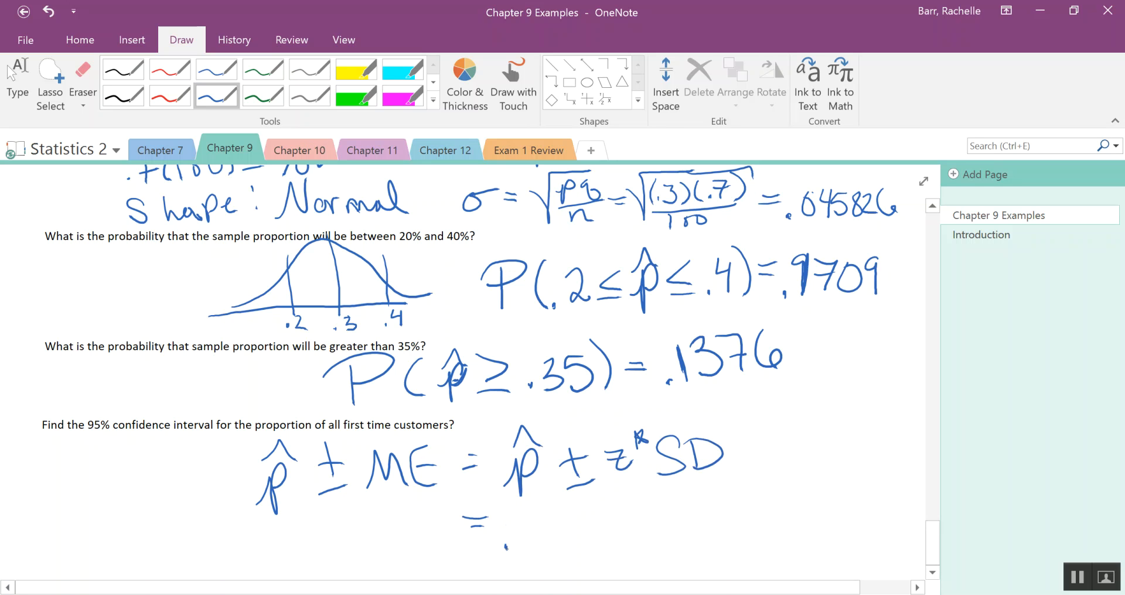
Handwrite .3 ± (1.96) on the second line of the interval calculation and underline 95% in the question.
drag(525, 532, 520, 546)
drag(559, 522, 606, 540)
drag(617, 504, 620, 540)
mouse_move(651, 502)
mouse_down()
mouse_move(655, 534)
mouse_move(680, 517)
mouse_up()
drag(687, 487, 700, 532)
drag(89, 438, 103, 439)
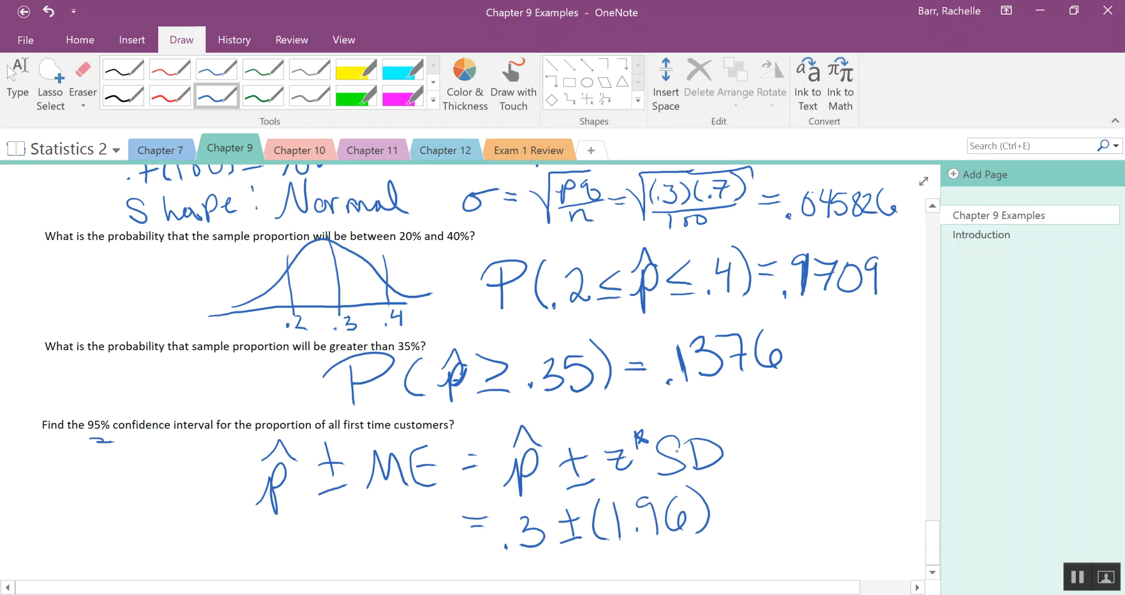
Handwrite the standard deviation factor (.045826) after (1.96) in the interval calculation.
drag(730, 469, 719, 523)
click(736, 501)
mouse_move(759, 481)
mouse_down()
mouse_move(758, 505)
mouse_move(772, 488)
mouse_up()
drag(780, 476, 782, 506)
drag(792, 473, 796, 505)
mouse_move(828, 472)
mouse_down()
mouse_move(819, 492)
mouse_move(823, 472)
mouse_move(839, 498)
mouse_move(855, 496)
mouse_up()
mouse_move(872, 462)
mouse_down()
mouse_move(860, 498)
mouse_move(868, 481)
mouse_up()
mouse_move(856, 444)
mouse_down()
mouse_move(892, 472)
mouse_move(883, 511)
mouse_up()
key(Escape)
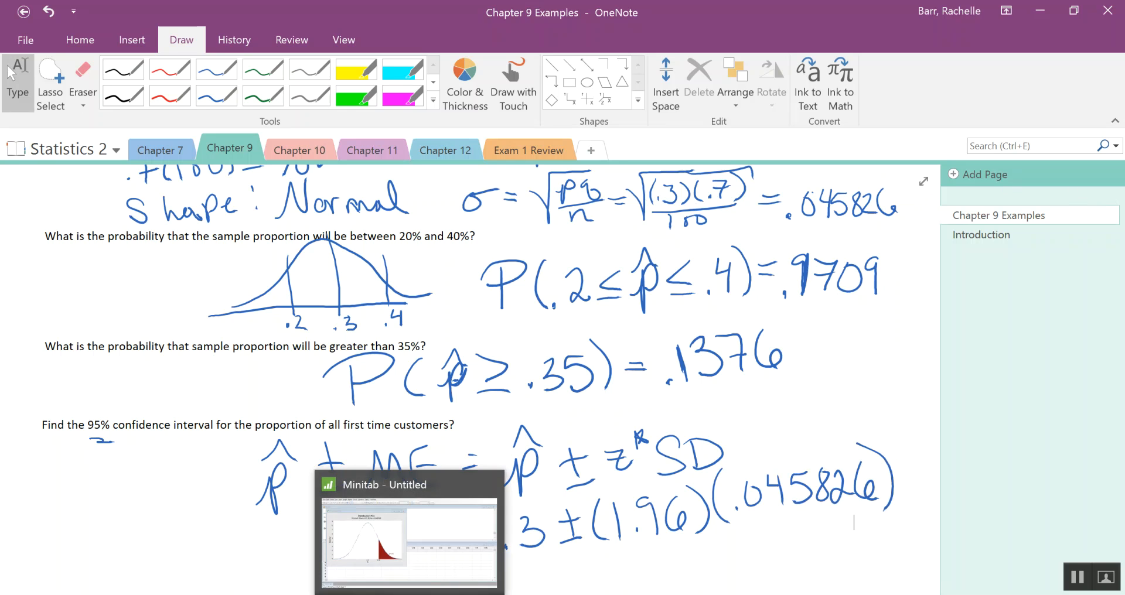
Switch to Minitab and start a 1 Proportion analysis from the basic statistics.
click(410, 594)
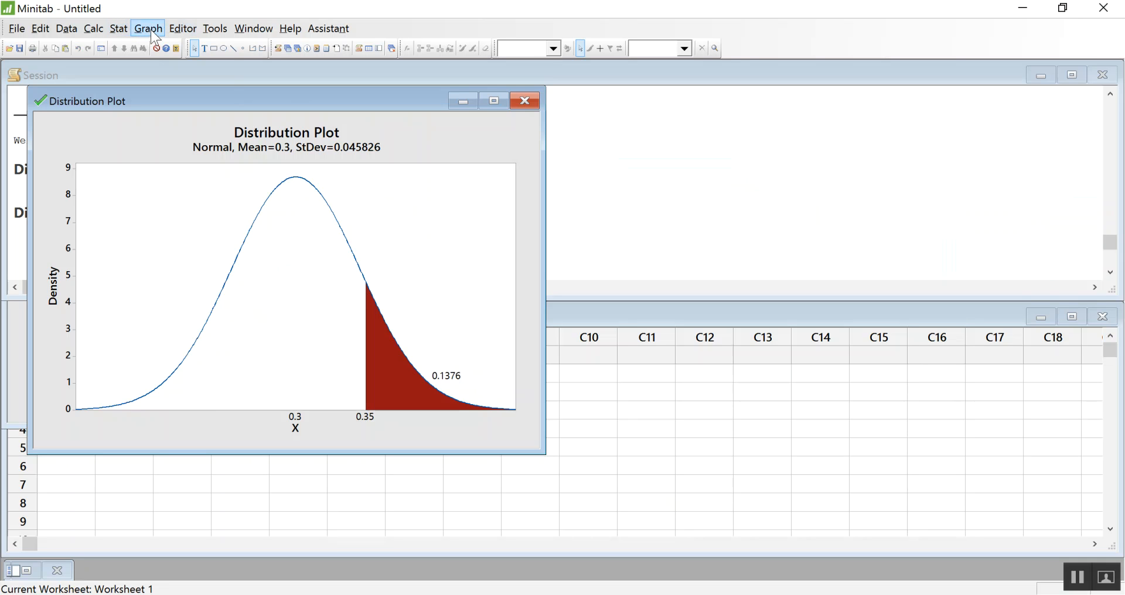
click(122, 37)
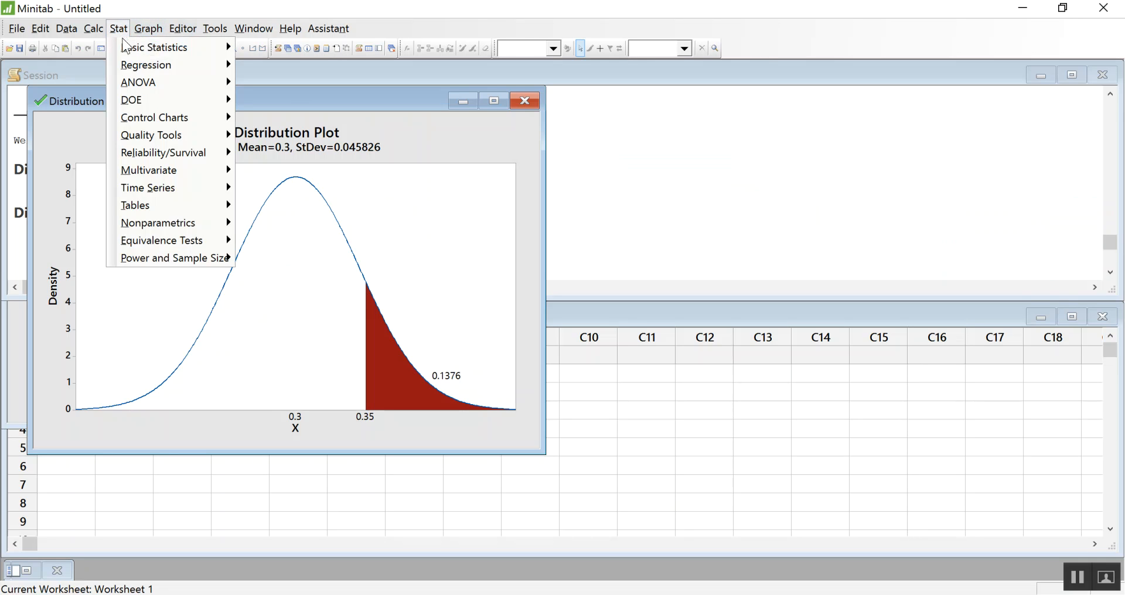
mouse_move(149, 30)
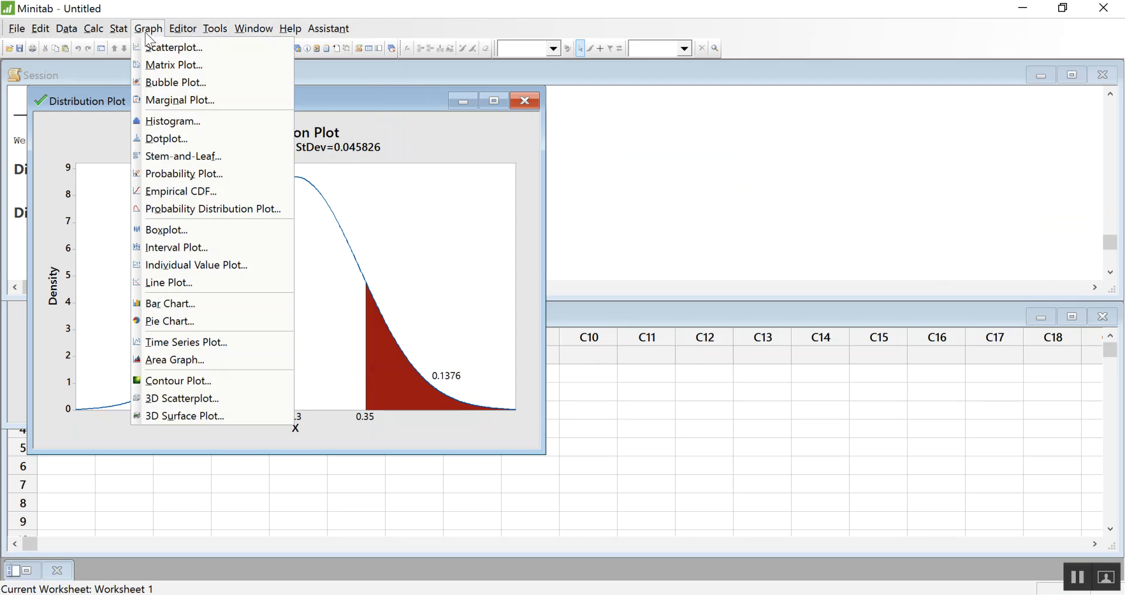
mouse_move(193, 49)
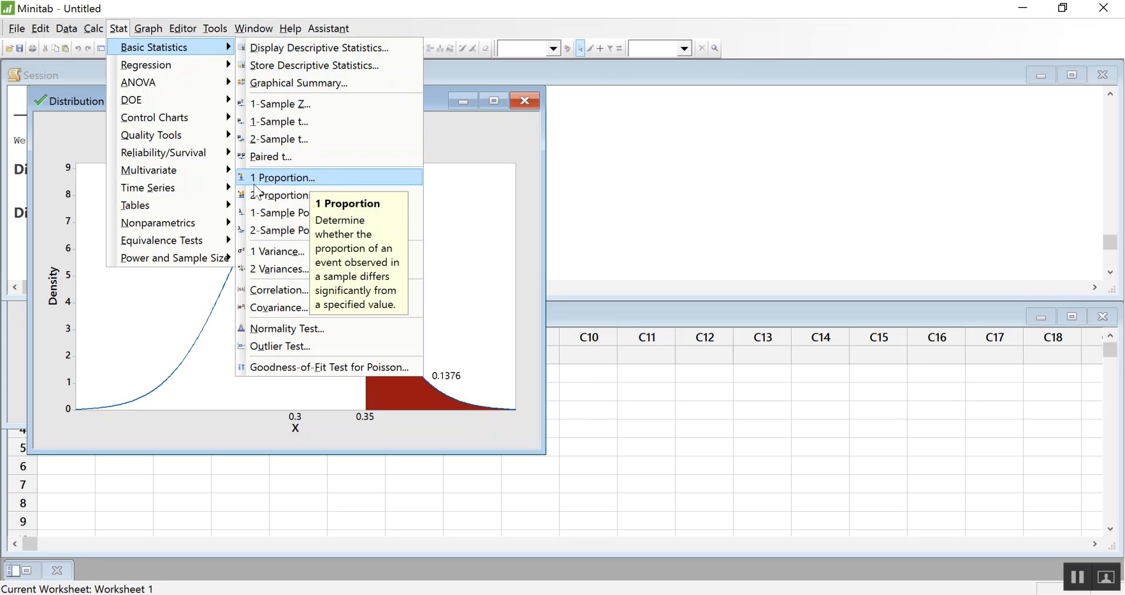
click(294, 179)
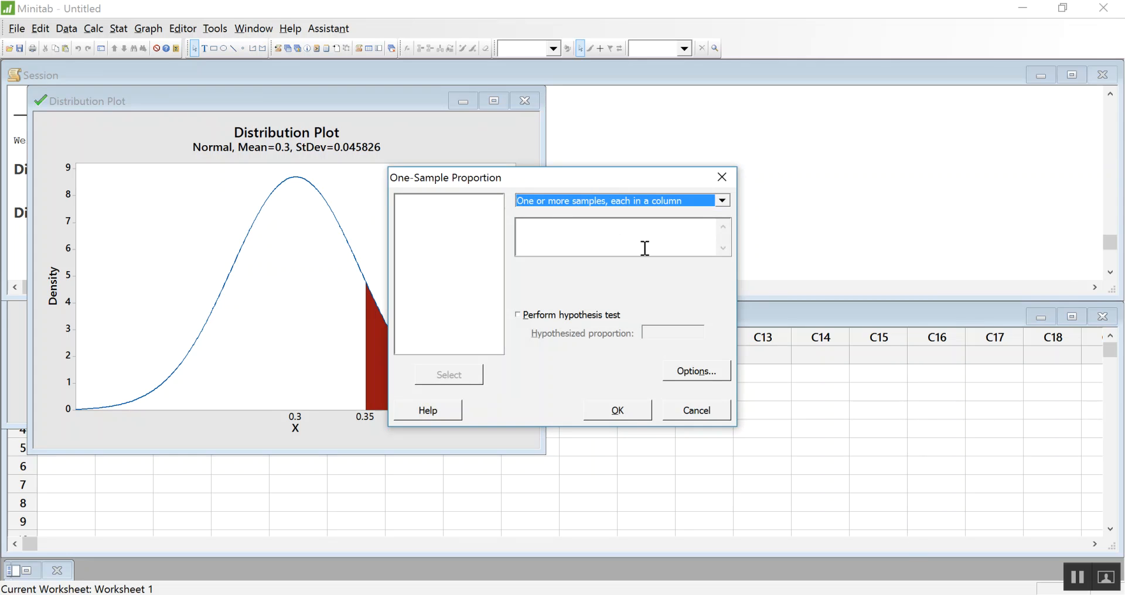
Use summarized data for the one-sample proportion, with 30 events and 100 trials.
click(722, 200)
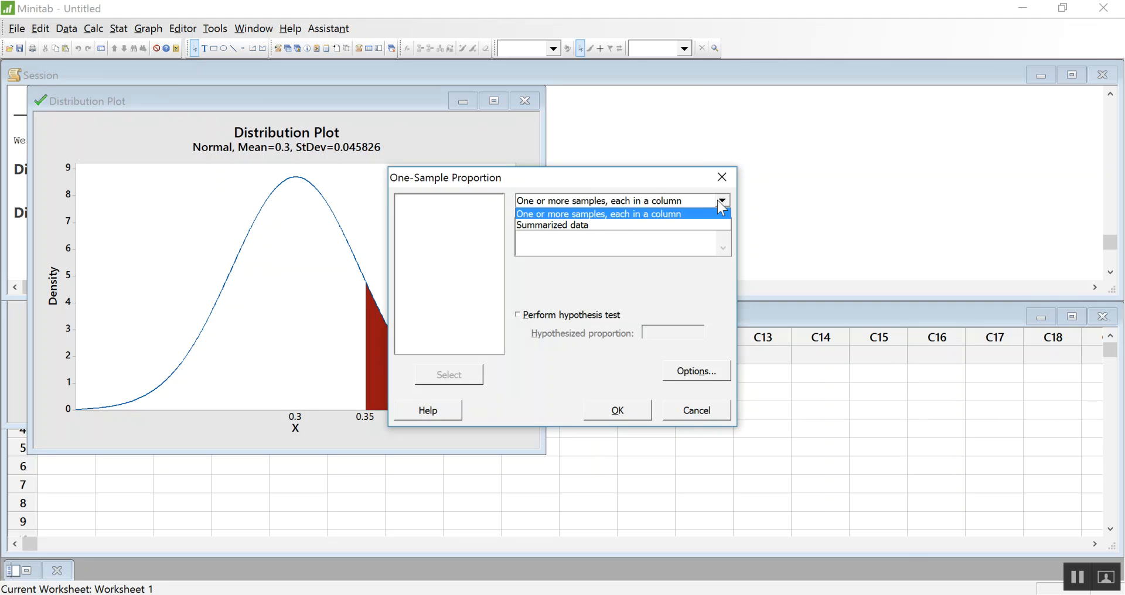
click(681, 228)
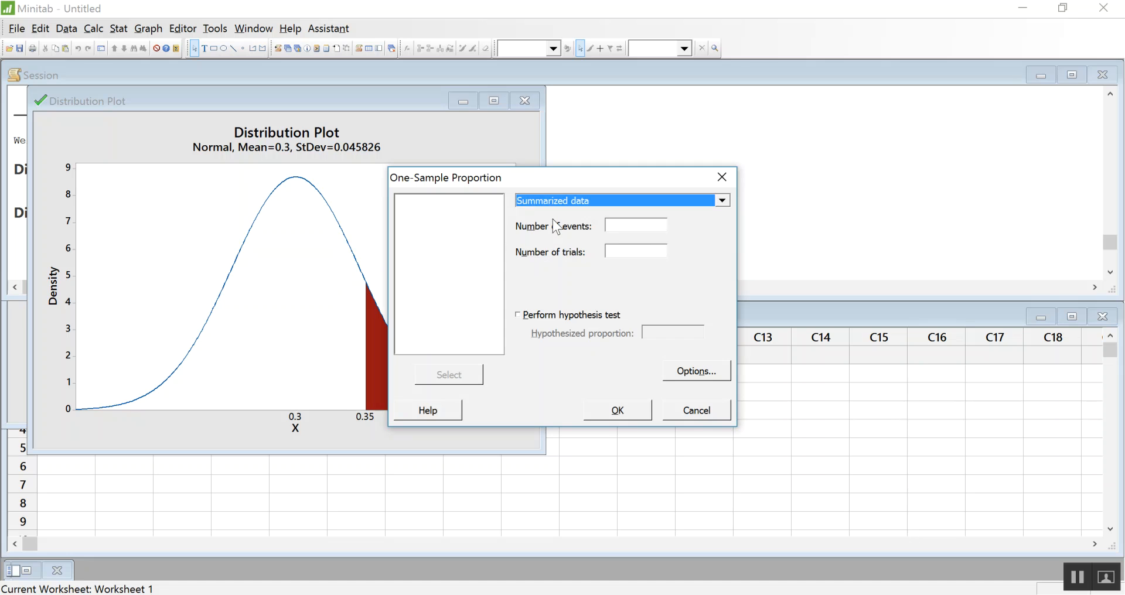
click(636, 226)
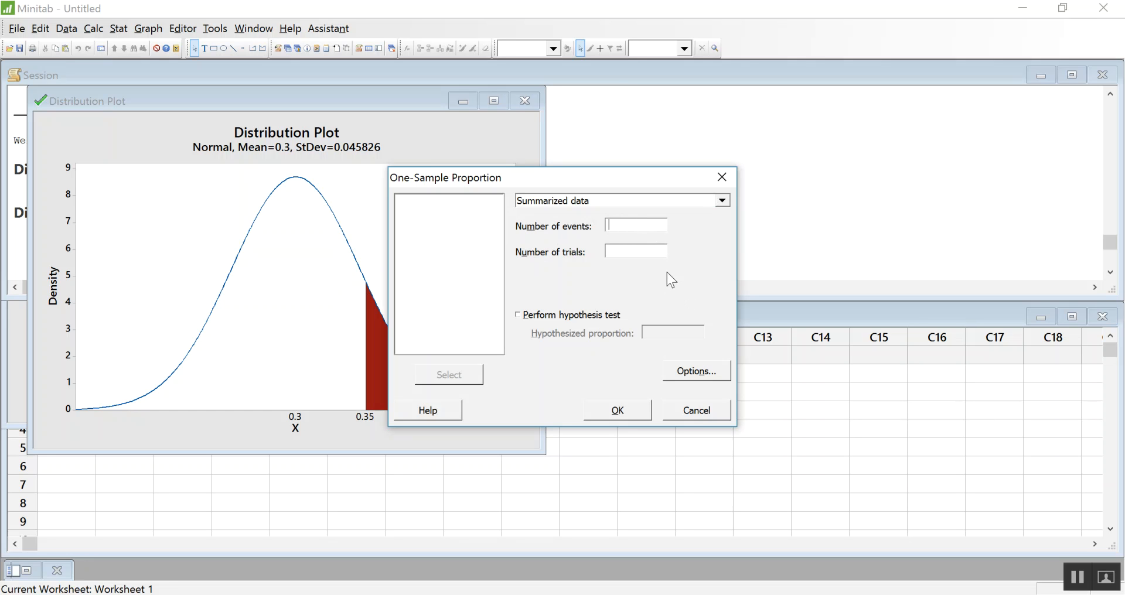
text(30)
click(610, 251)
text(100)
Set the method to Normal approximation with a 95.0 confidence level and run the one-sample proportion analysis.
drag(631, 178, 538, 144)
click(609, 337)
drag(528, 201, 853, 141)
click(760, 163)
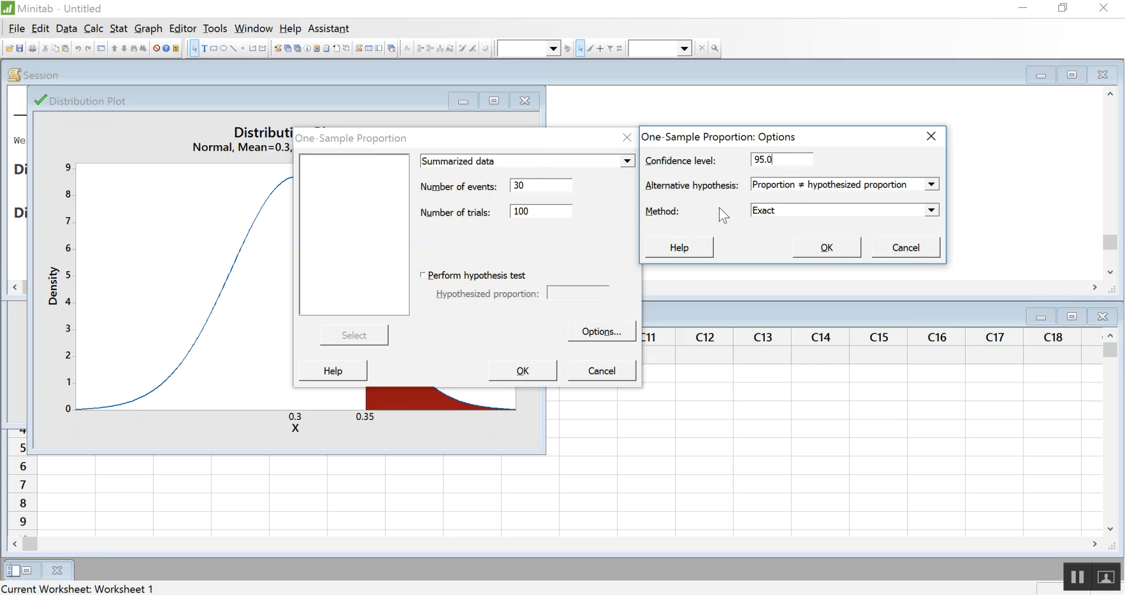
click(783, 209)
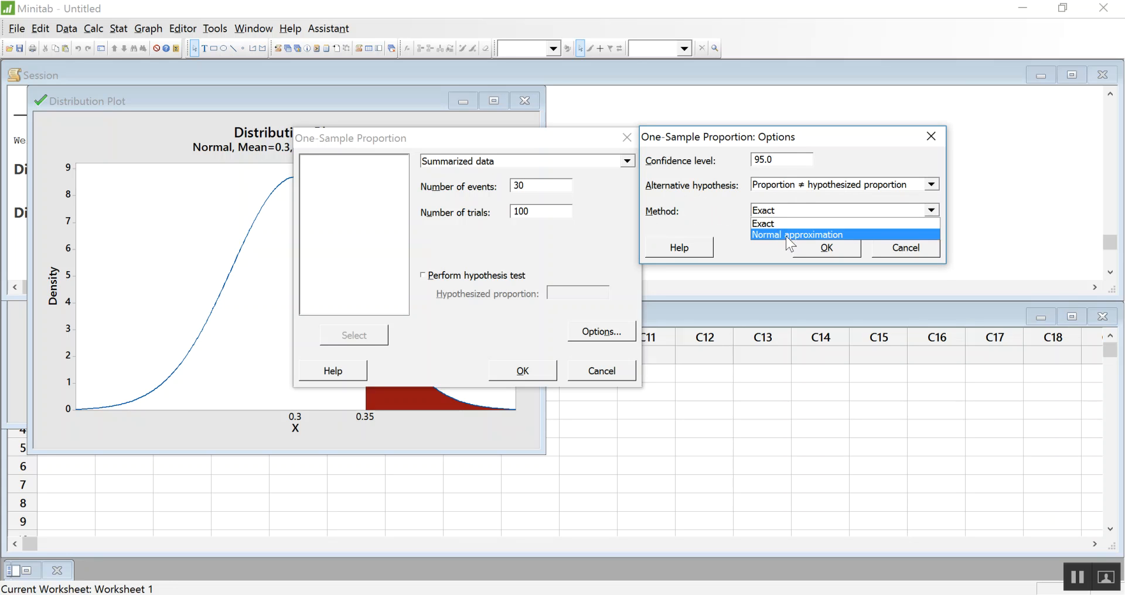
click(790, 234)
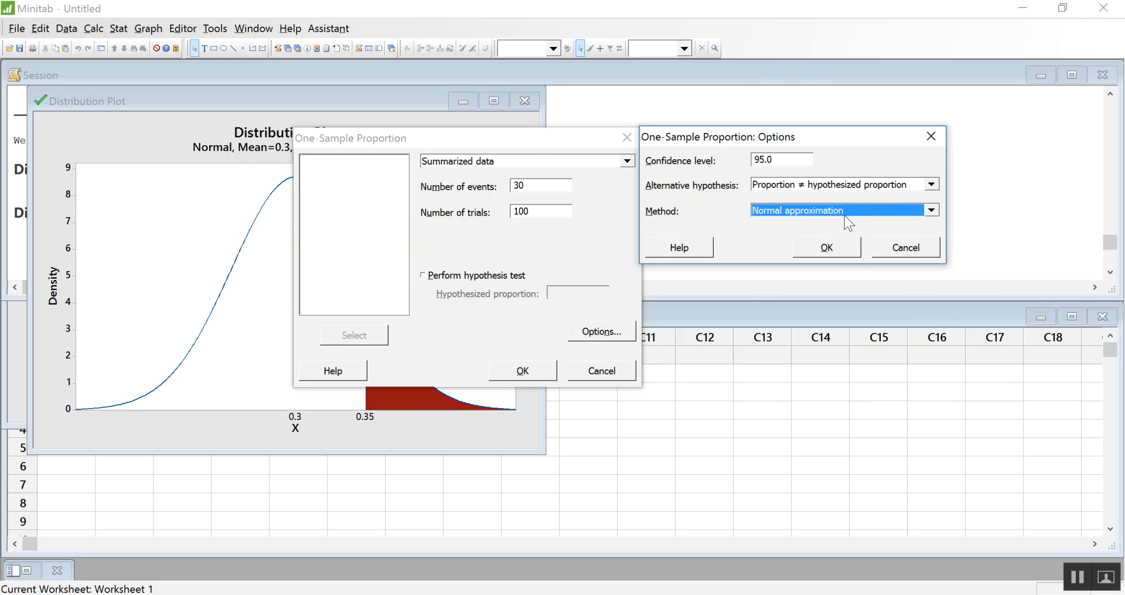
click(842, 253)
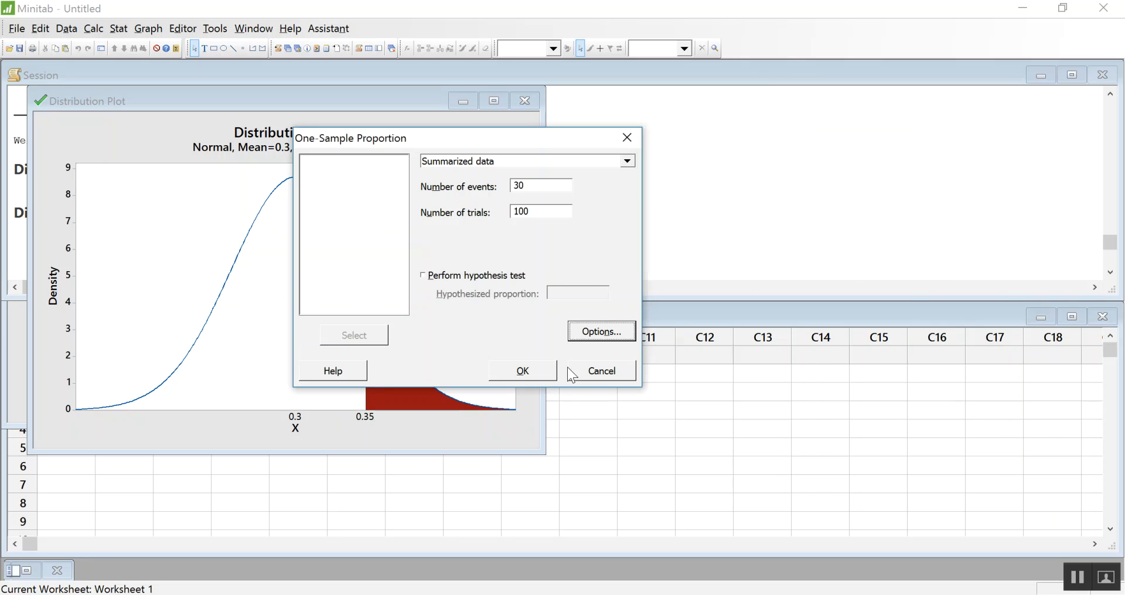
click(505, 375)
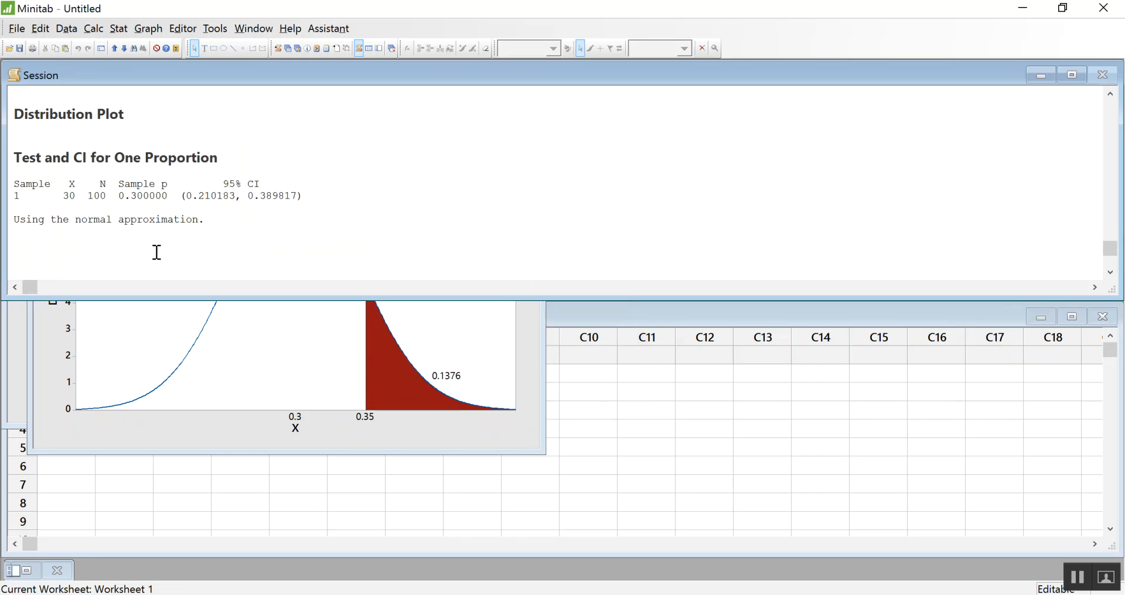
Copy the Test and CI for One Proportion output and paste it into OneNote below the handwritten calculation.
drag(217, 219, 15, 153)
key(ctrl+c)
key(alt+Tab)
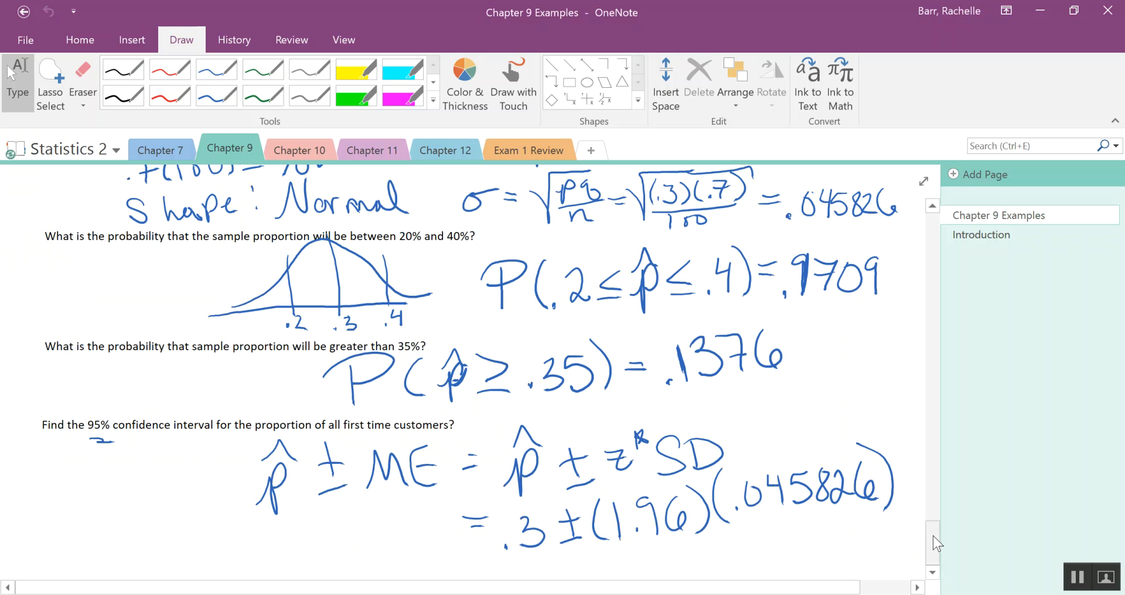
scroll(931, 572, down, 6)
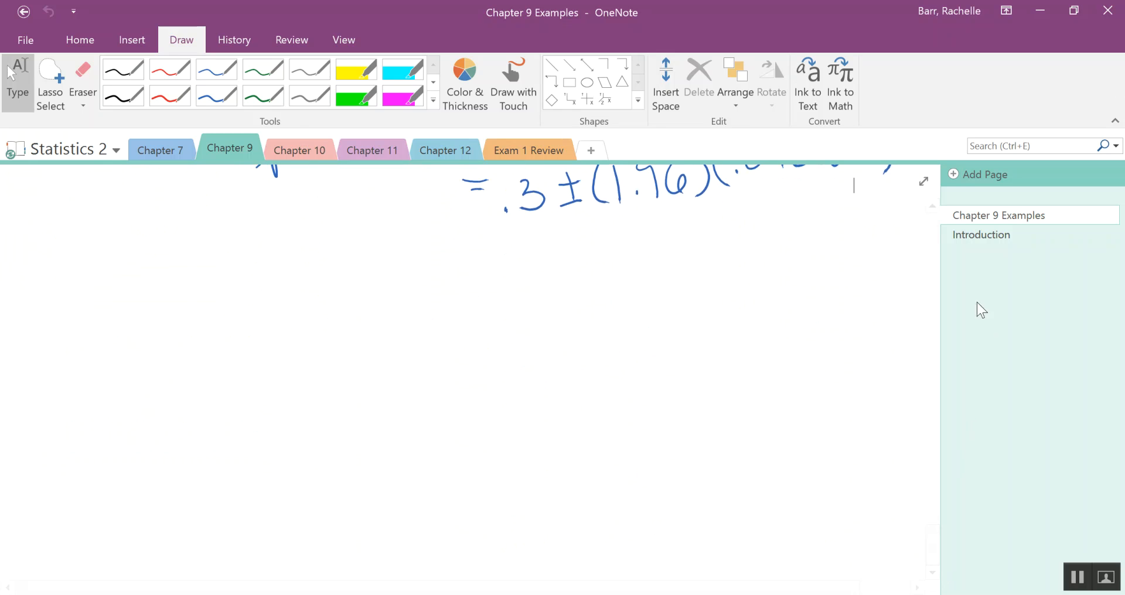
click(932, 206)
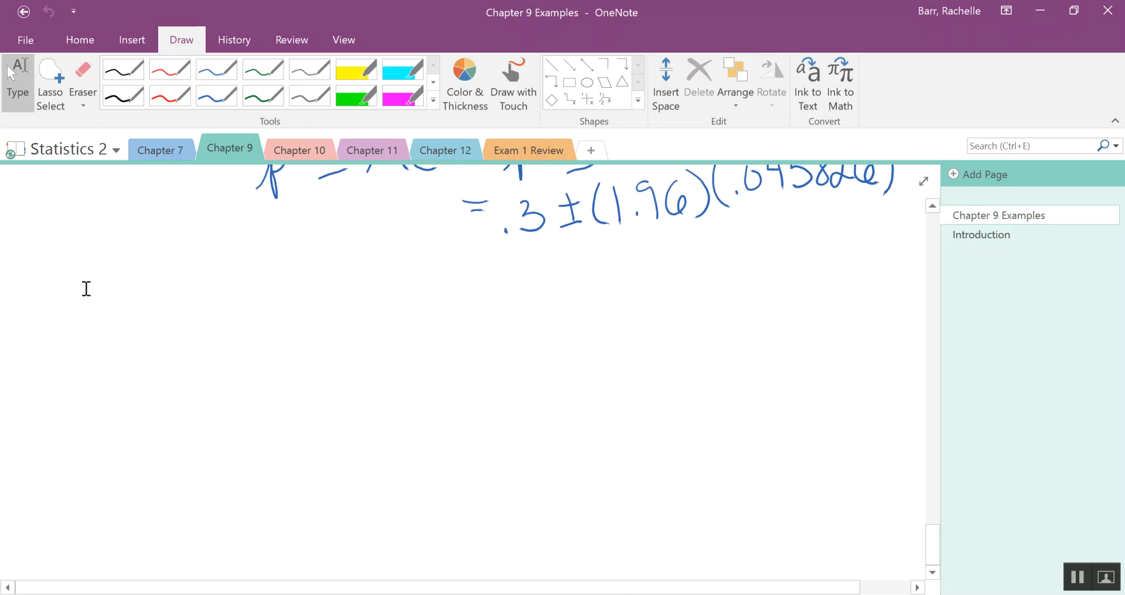
right_click(86, 289)
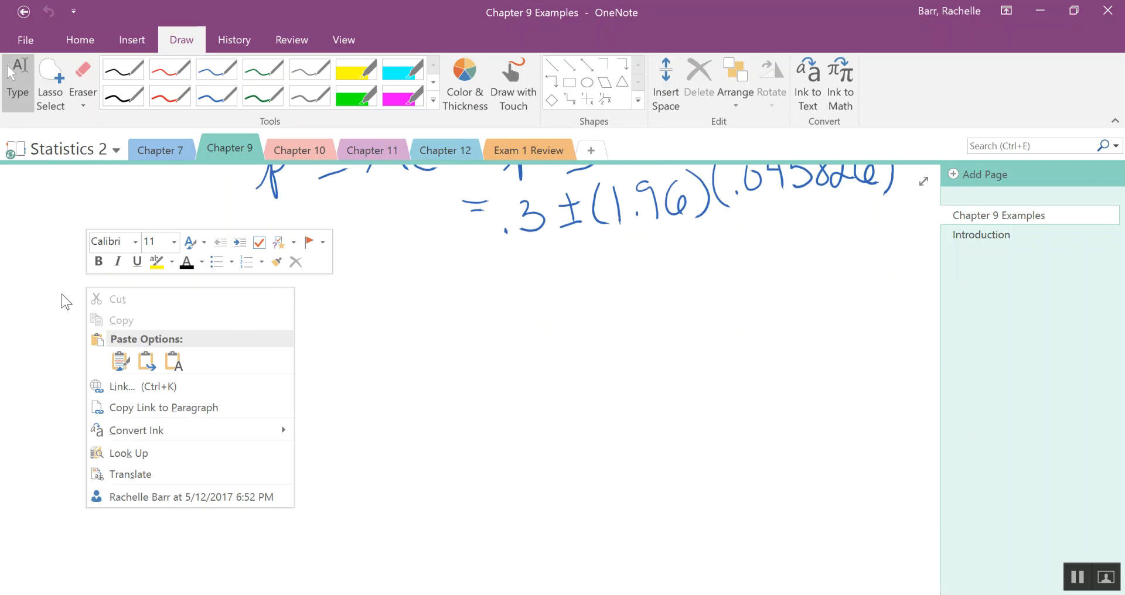
click(120, 360)
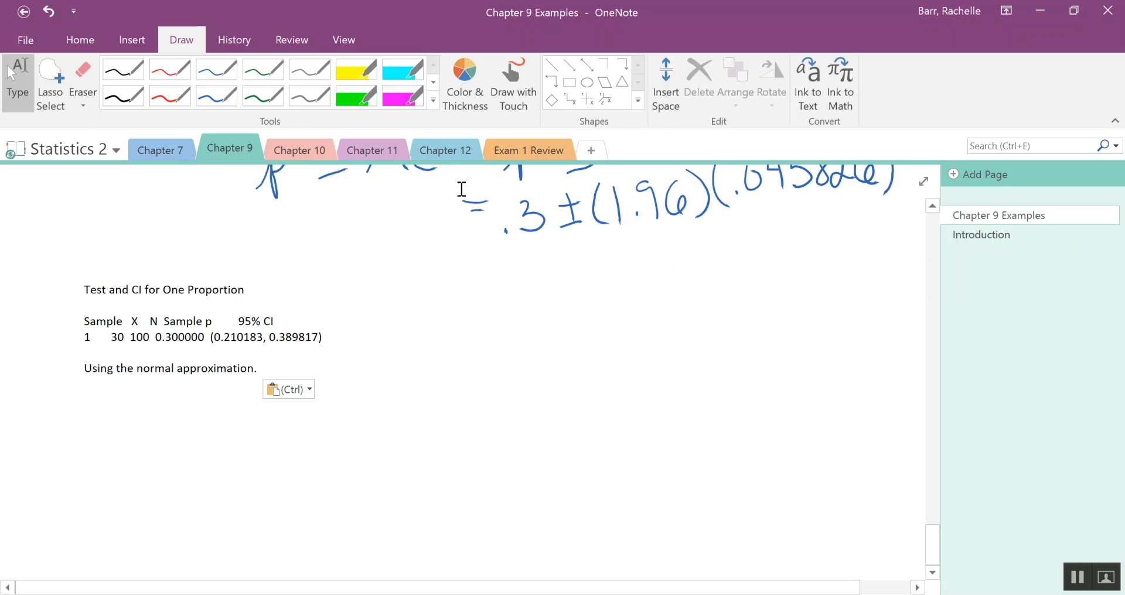
Circle the 95% CI in the pasted output with the blue pen and handwrite "Confidence interval" beside it.
click(216, 99)
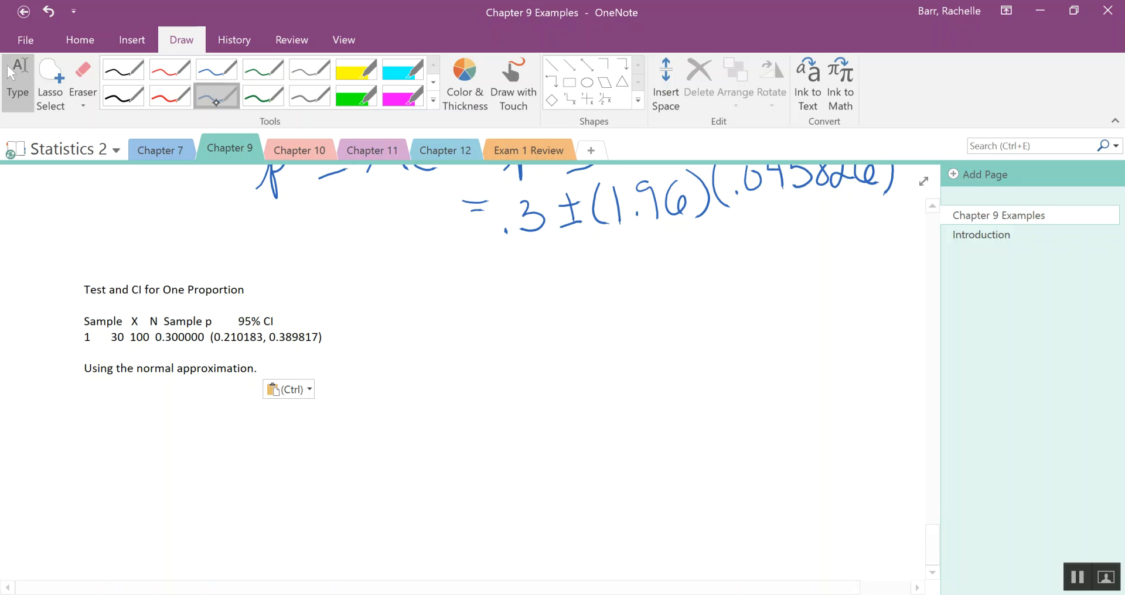
mouse_move(223, 346)
mouse_down()
mouse_move(335, 329)
mouse_move(252, 295)
mouse_move(214, 330)
mouse_move(245, 347)
mouse_up()
mouse_move(375, 293)
mouse_down()
mouse_move(362, 292)
mouse_move(379, 322)
mouse_move(410, 274)
mouse_move(431, 309)
mouse_up()
mouse_move(448, 268)
mouse_down()
mouse_move(435, 303)
mouse_move(460, 296)
mouse_up()
mouse_move(517, 266)
mouse_down()
mouse_move(549, 280)
mouse_move(635, 252)
mouse_move(562, 249)
mouse_up()
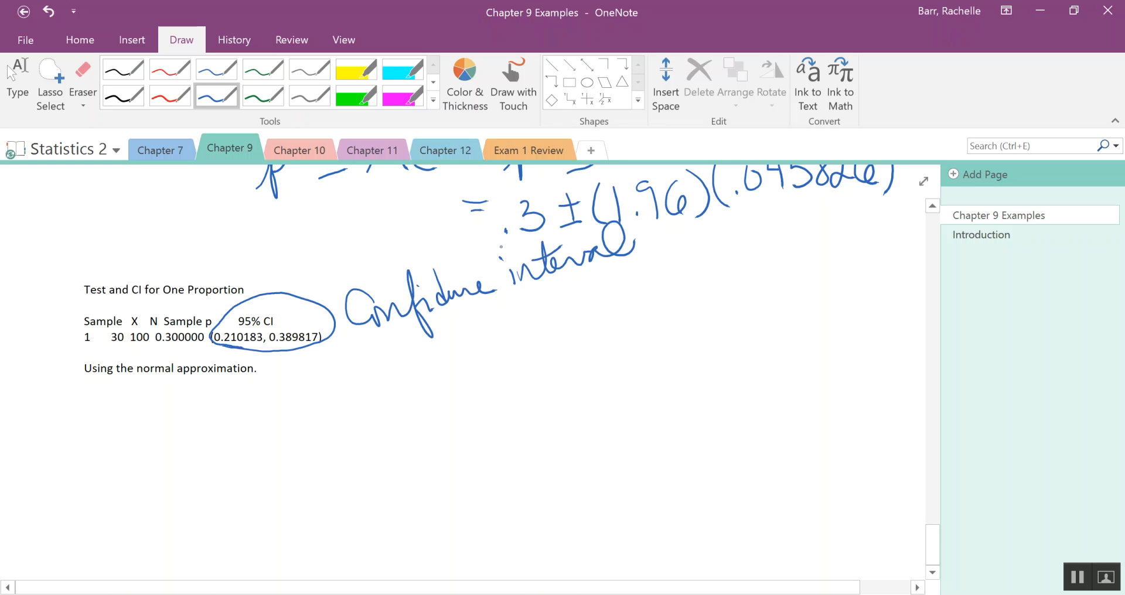
Handwrite "We are 95% confident that the" as the first line of the interpretation.
drag(380, 341, 489, 350)
mouse_move(520, 312)
mouse_down()
mouse_move(514, 344)
mouse_move(543, 309)
mouse_up()
mouse_move(525, 314)
mouse_down()
mouse_move(528, 341)
mouse_move(557, 337)
mouse_up()
drag(562, 328, 607, 332)
mouse_move(620, 293)
mouse_down()
mouse_move(614, 328)
mouse_move(667, 322)
mouse_up()
click(630, 306)
mouse_move(678, 286)
mouse_down()
mouse_move(683, 322)
mouse_move(692, 291)
mouse_move(720, 322)
mouse_move(719, 304)
mouse_up()
mouse_move(727, 282)
mouse_down()
mouse_move(739, 310)
mouse_move(764, 310)
mouse_up()
mouse_move(769, 271)
mouse_down()
mouse_move(765, 308)
mouse_move(779, 288)
mouse_up()
mouse_move(798, 272)
mouse_down()
mouse_move(795, 310)
mouse_move(851, 297)
mouse_up()
Continue the interpretation on the next line with "proportion of all customers who".
mouse_move(400, 388)
mouse_down()
mouse_move(414, 403)
mouse_move(413, 388)
mouse_move(449, 376)
mouse_up()
drag(451, 375, 465, 396)
drag(466, 375, 515, 368)
click(522, 376)
mouse_move(526, 348)
mouse_down()
mouse_move(521, 368)
mouse_move(558, 370)
mouse_up()
mouse_move(559, 372)
mouse_down()
mouse_move(612, 386)
mouse_move(651, 370)
mouse_up()
drag(655, 368, 696, 369)
mouse_move(701, 339)
mouse_down()
mouse_move(704, 359)
mouse_move(751, 357)
mouse_up()
mouse_move(779, 343)
mouse_down()
mouse_move(782, 355)
mouse_move(800, 338)
mouse_up()
mouse_move(798, 316)
mouse_down()
mouse_move(804, 346)
mouse_move(812, 342)
mouse_up()
drag(816, 338, 825, 341)
Handwrite "are first-time is between" as the third line of the interpretation.
drag(431, 413, 496, 422)
drag(484, 413, 523, 401)
drag(528, 398, 534, 407)
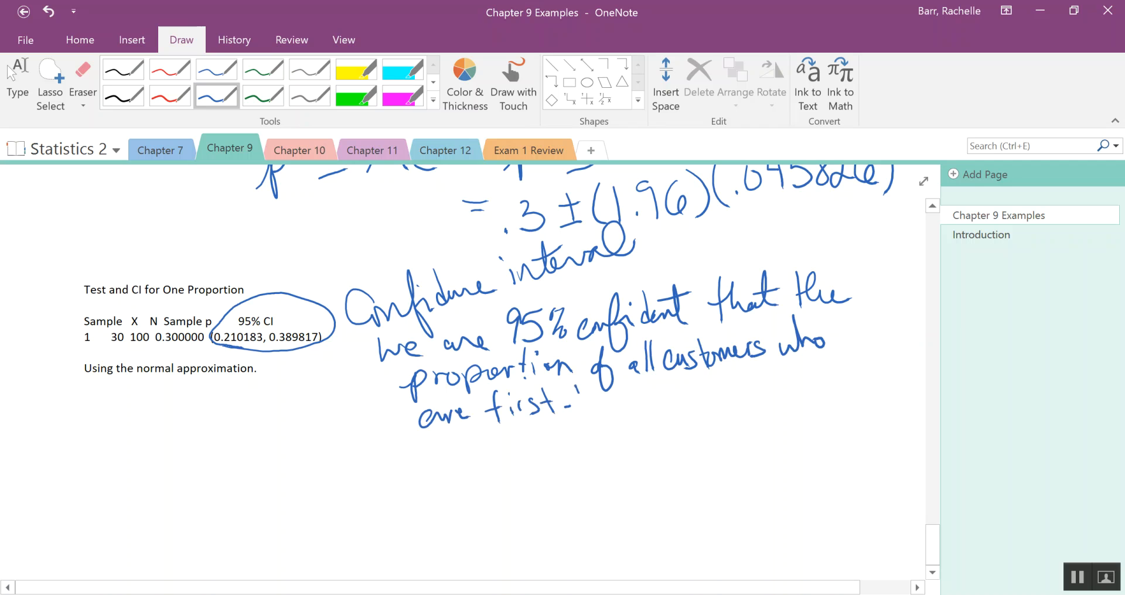
drag(603, 411, 642, 412)
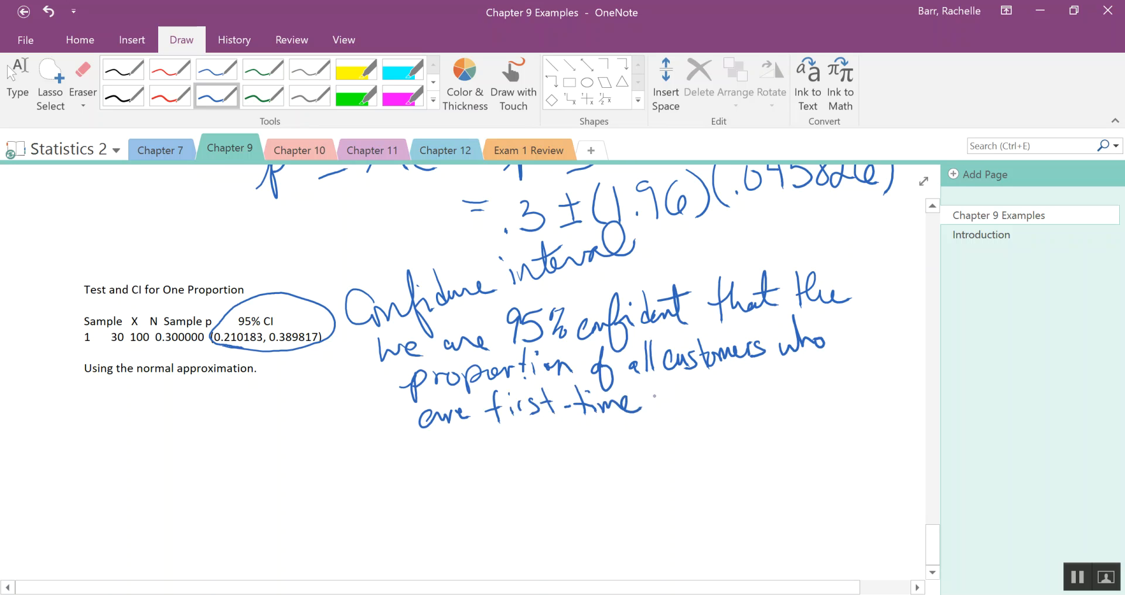
drag(654, 398, 670, 410)
mouse_move(687, 376)
mouse_down()
mouse_move(696, 404)
mouse_move(791, 379)
mouse_up()
Finish the interpretation sentence by handwriting the interval limits "21.02% and 38.98%.".
mouse_move(810, 364)
mouse_down()
mouse_move(815, 384)
mouse_move(859, 355)
mouse_move(880, 371)
mouse_up()
click(842, 374)
drag(882, 341, 893, 365)
click(892, 363)
mouse_move(462, 451)
mouse_down()
mouse_move(577, 438)
mouse_move(569, 448)
mouse_move(599, 424)
mouse_move(544, 471)
mouse_move(548, 458)
mouse_up()
click(553, 444)
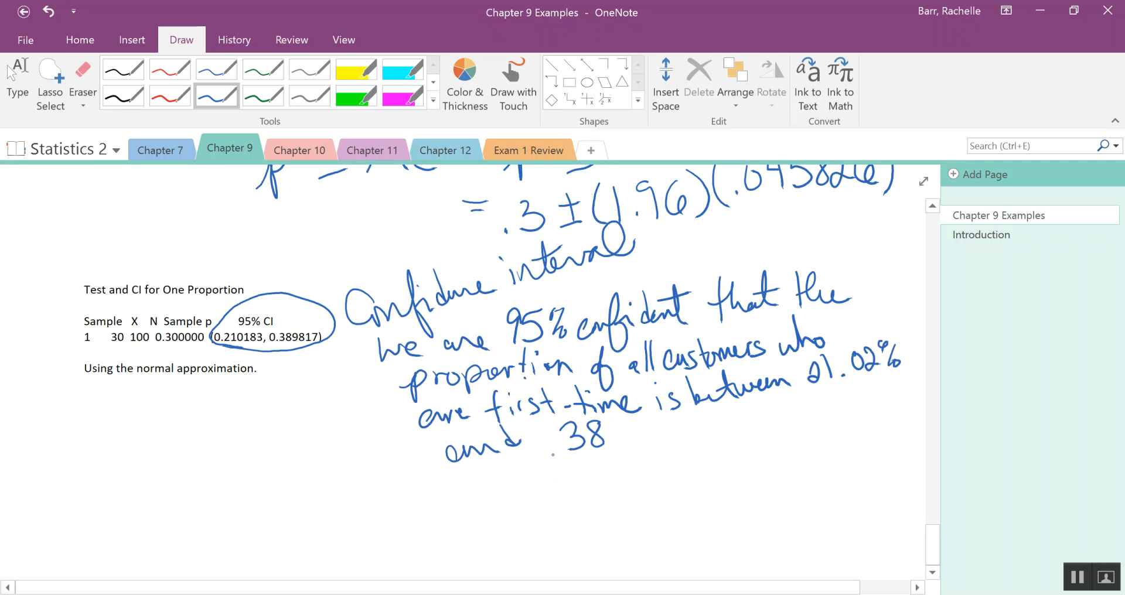
click(612, 446)
mouse_move(642, 423)
mouse_down()
mouse_move(632, 424)
mouse_move(636, 447)
mouse_move(679, 415)
mouse_move(671, 446)
mouse_move(686, 438)
mouse_move(670, 444)
mouse_up()
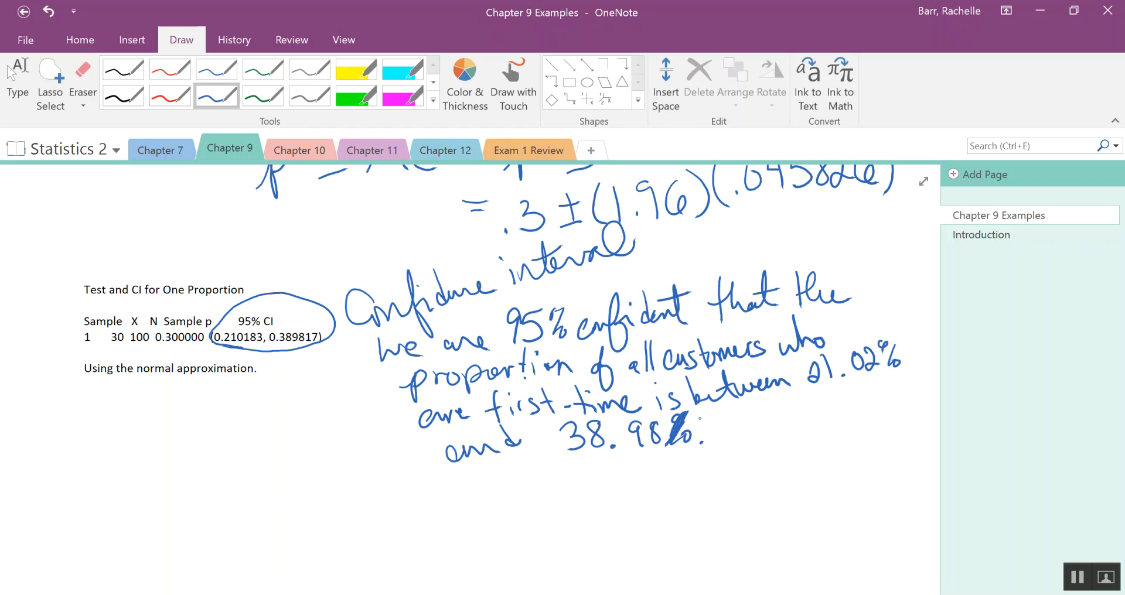
Circle Sample p in the pasted output with the green pen and label it p̂ with an arrow.
click(262, 95)
mouse_move(151, 347)
mouse_down()
mouse_move(199, 350)
mouse_move(202, 305)
mouse_move(153, 348)
mouse_up()
mouse_move(207, 435)
mouse_down()
mouse_move(199, 367)
mouse_move(212, 472)
mouse_move(235, 433)
mouse_up()
Label the X value np and the N value n with green arrows, and circle "Using the normal approximation.".
mouse_move(112, 422)
mouse_down()
mouse_move(120, 349)
mouse_move(129, 355)
mouse_up()
mouse_move(75, 451)
mouse_down()
mouse_move(80, 439)
mouse_move(88, 452)
mouse_up()
mouse_move(95, 442)
mouse_down()
mouse_move(101, 463)
mouse_move(97, 450)
mouse_up()
mouse_move(145, 401)
mouse_down()
mouse_move(149, 425)
mouse_move(139, 346)
mouse_move(153, 358)
mouse_up()
drag(139, 434, 165, 437)
mouse_move(76, 378)
mouse_down()
mouse_move(234, 372)
mouse_move(114, 360)
mouse_move(230, 399)
mouse_move(45, 366)
mouse_move(299, 402)
mouse_up()
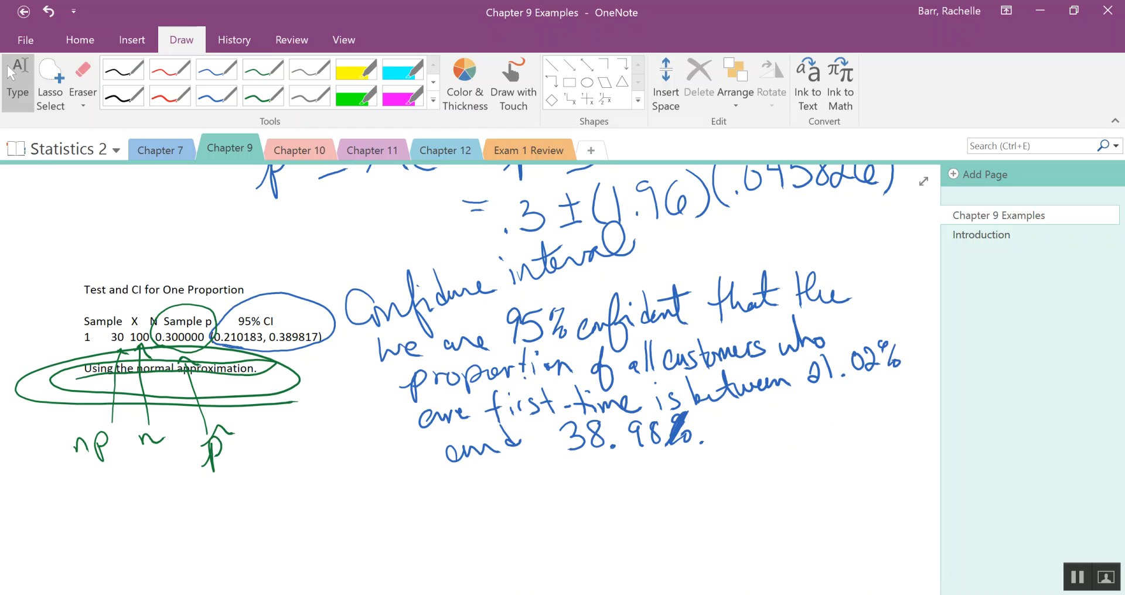
mouse_move(538, 594)
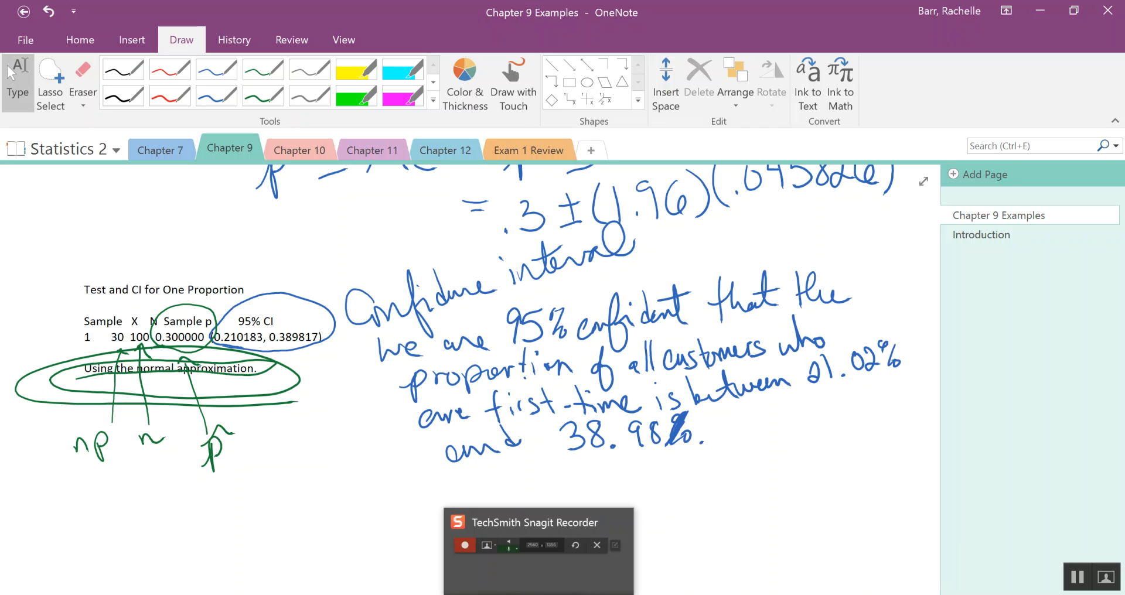
click(475, 525)
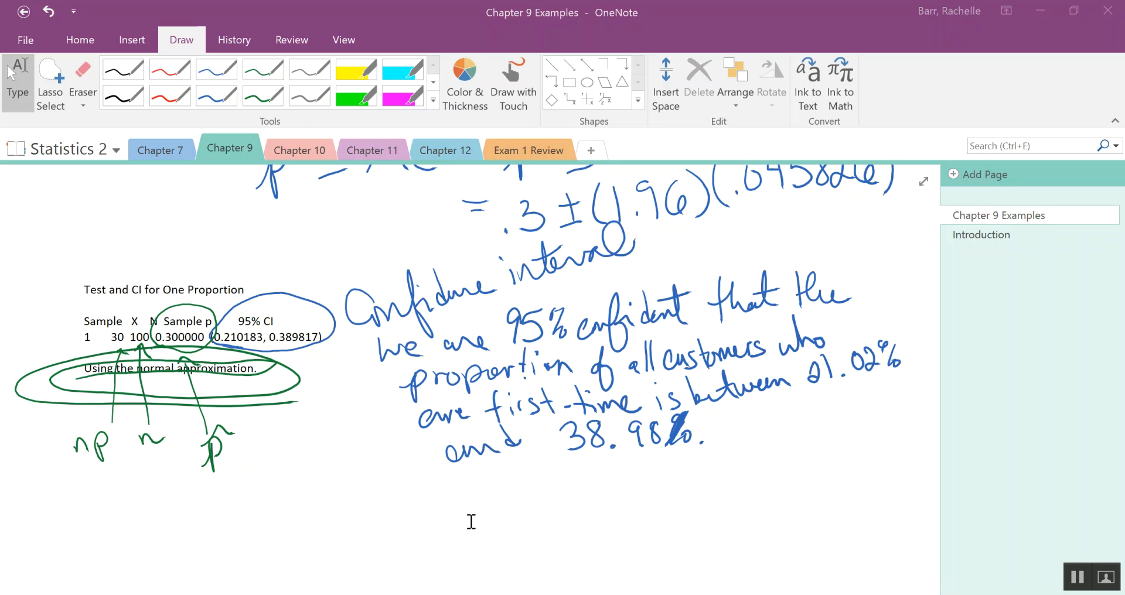